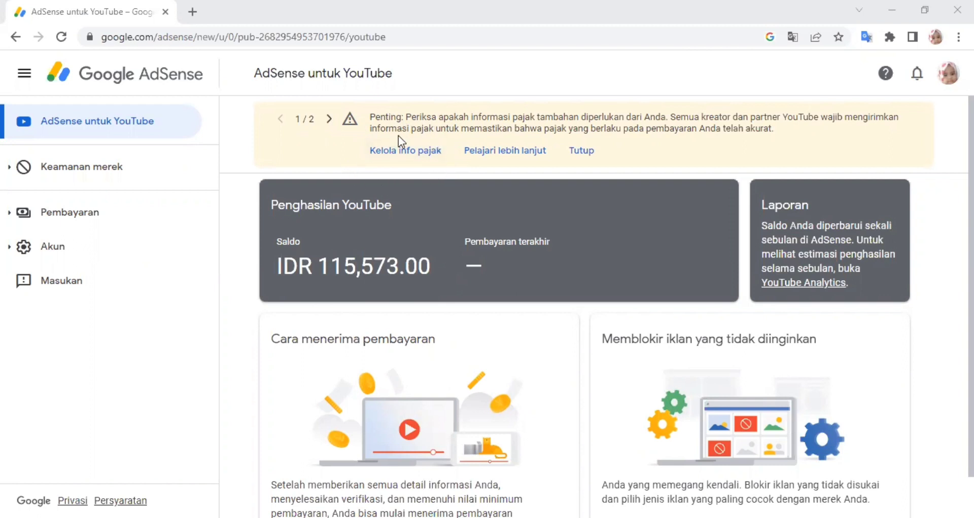
# - Open Kelola info pajak and scroll to the empty Informasi pajak Amerika Serikat section
pyautogui.click(389, 160)
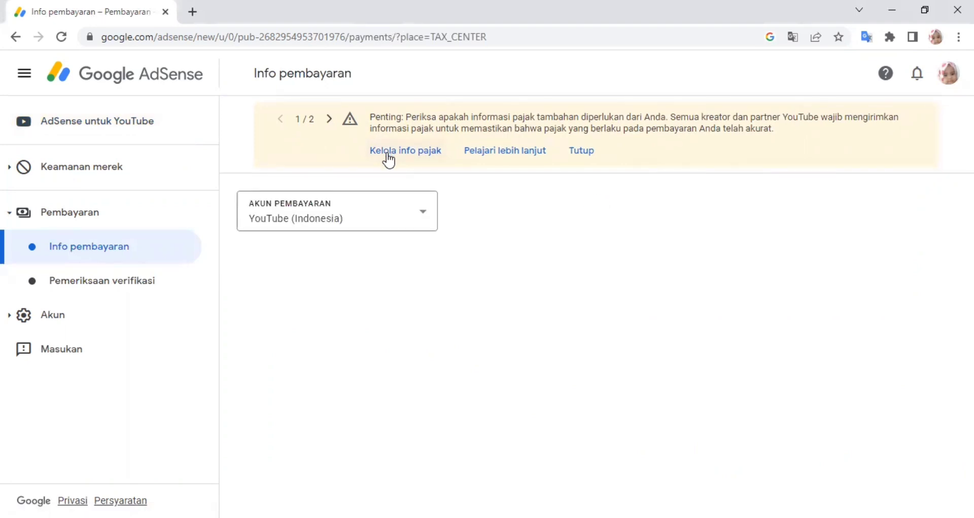
pyautogui.click(389, 160)
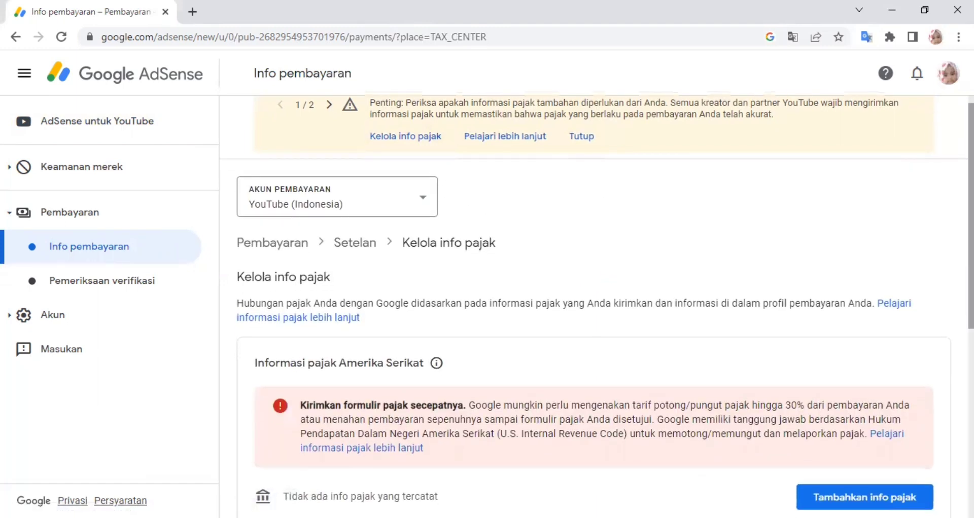
pyautogui.scroll(-1, 597, 307)
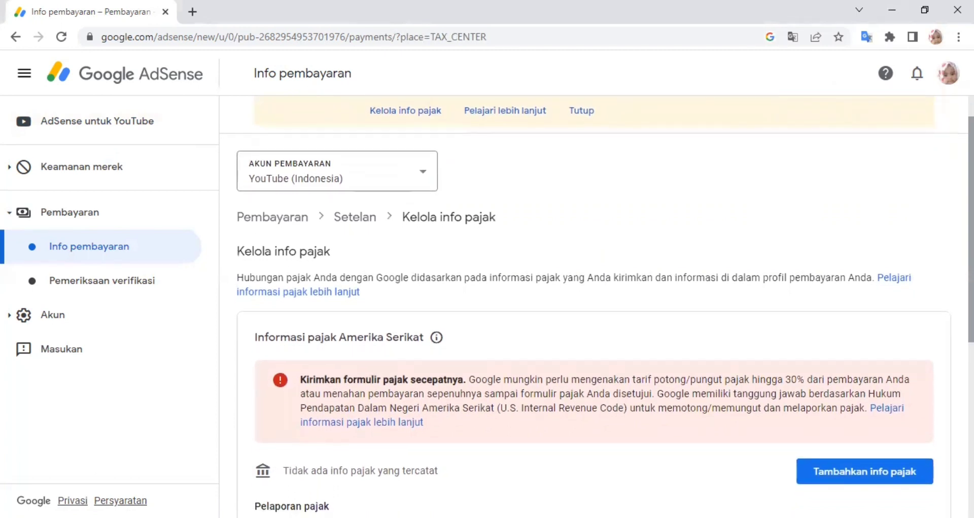
pyautogui.scroll(-1, 597, 308)
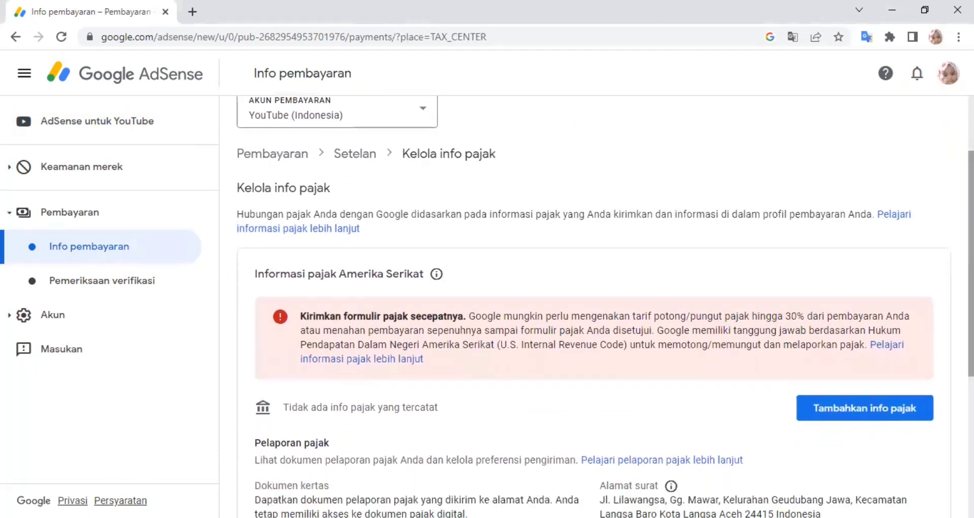
pyautogui.scroll(-1, 596, 308)
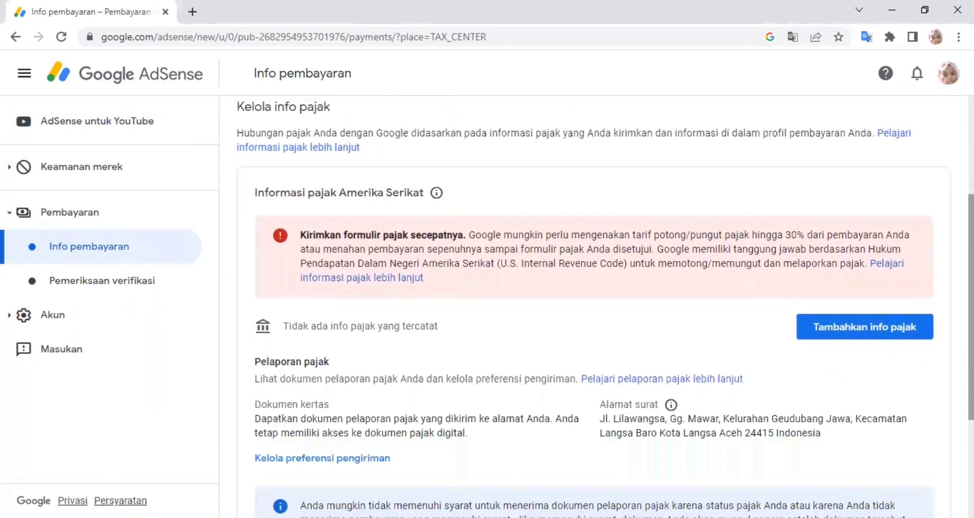
# - Start 'Tambahkan info pajak' and read through the 'Sebelum memulai' notice
pyautogui.click(875, 328)
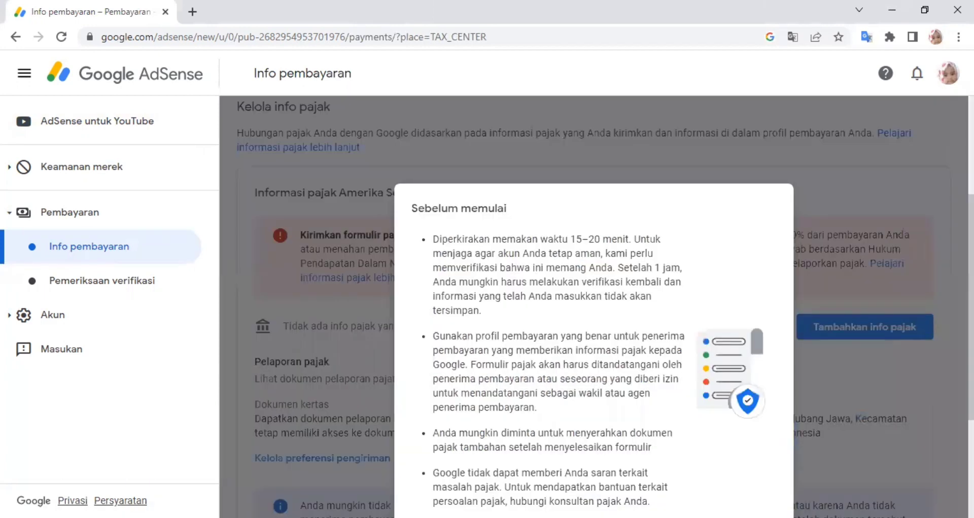
pyautogui.scroll(3, 593, 307)
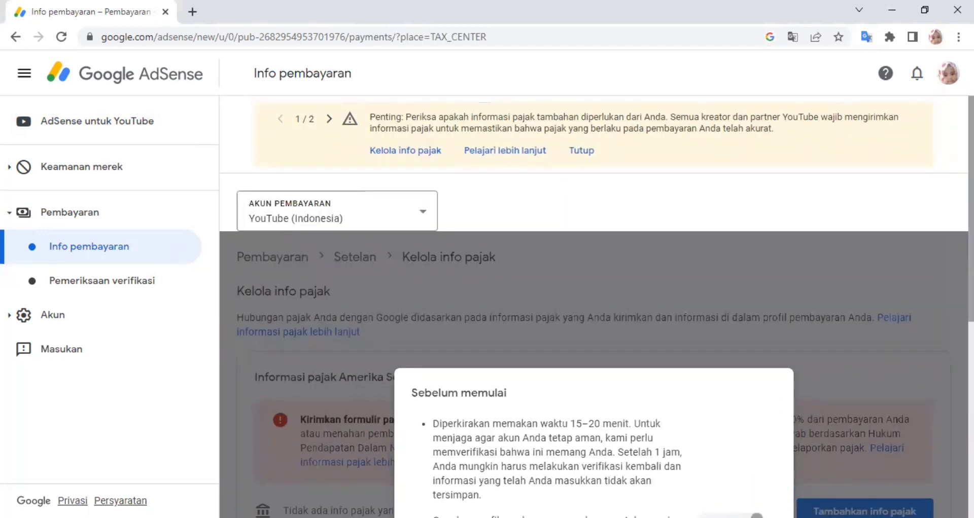
pyautogui.scroll(-6, 594, 304)
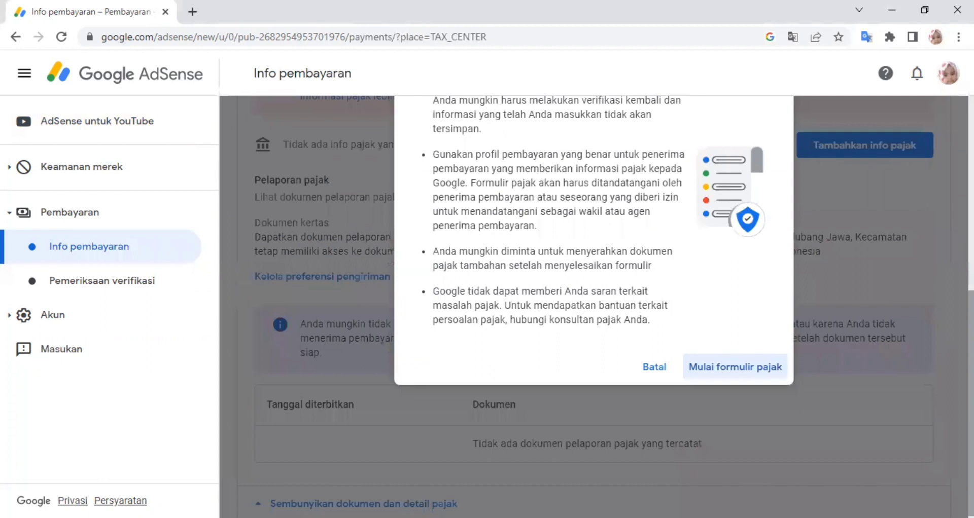
# - Begin the tax form as Perorangan, answering Tidak to being a US citizen or resident
pyautogui.click(755, 373)
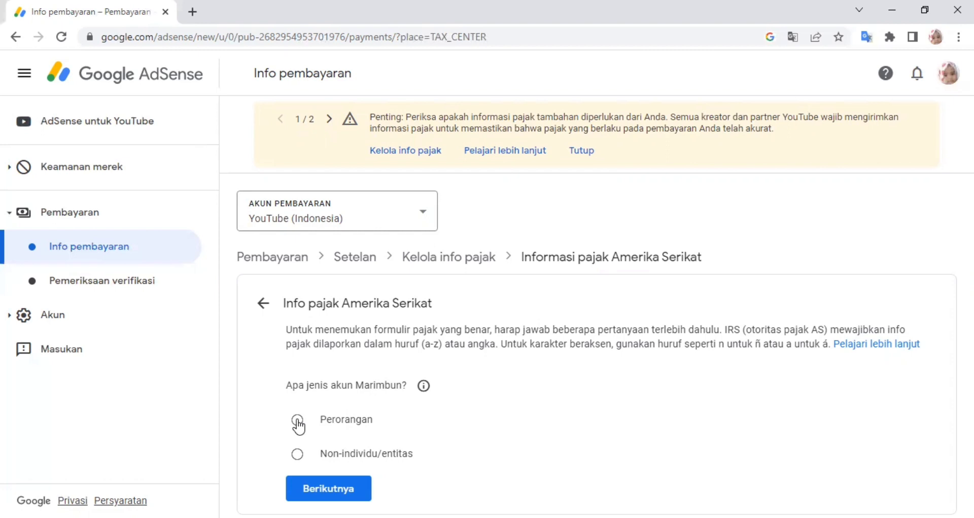
pyautogui.click(297, 421)
pyautogui.click(337, 494)
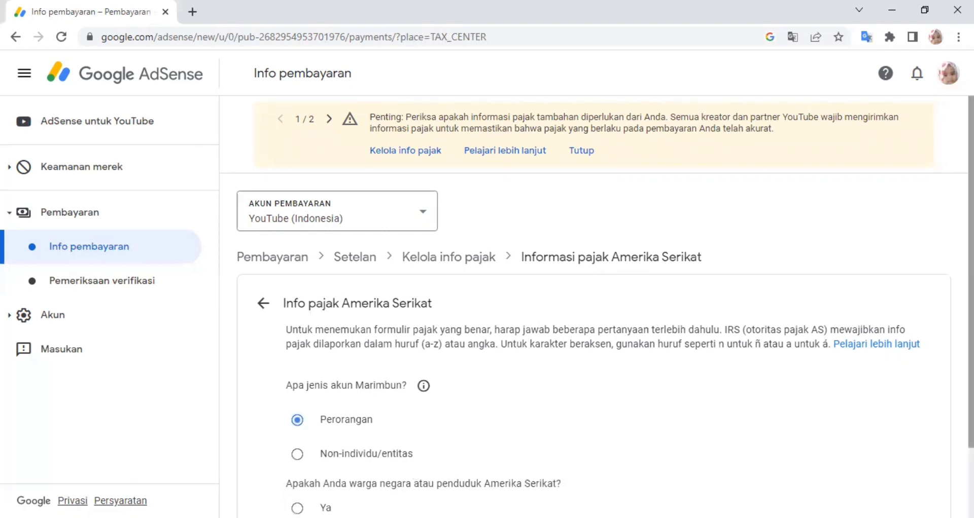
pyautogui.scroll(-1, 596, 304)
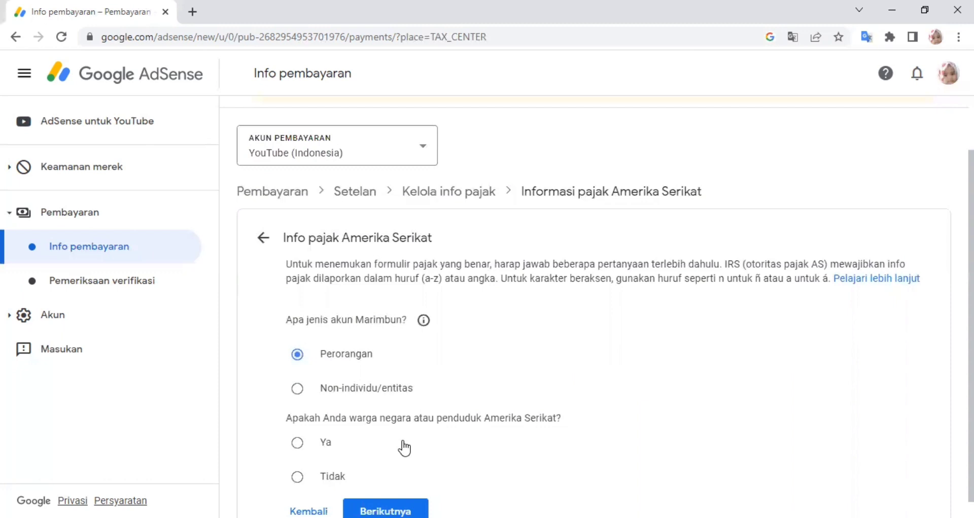
pyautogui.click(297, 478)
pyautogui.click(386, 511)
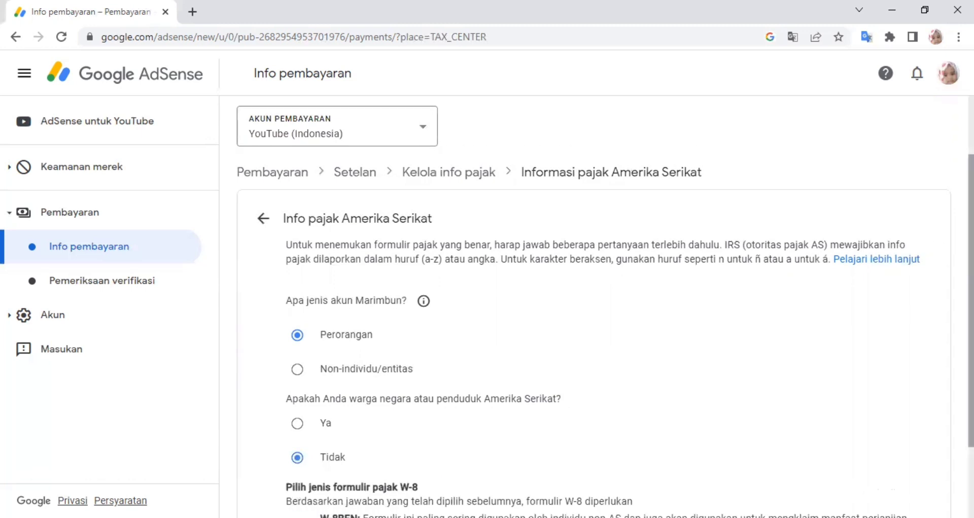
# - Select the W-8BEN form type and start filling it in
pyautogui.scroll(-2, 604, 307)
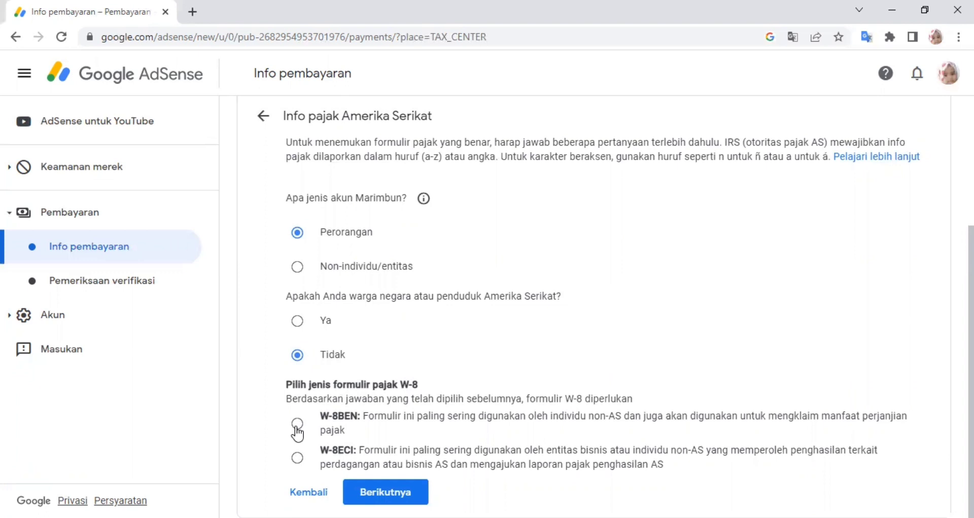
pyautogui.click(298, 425)
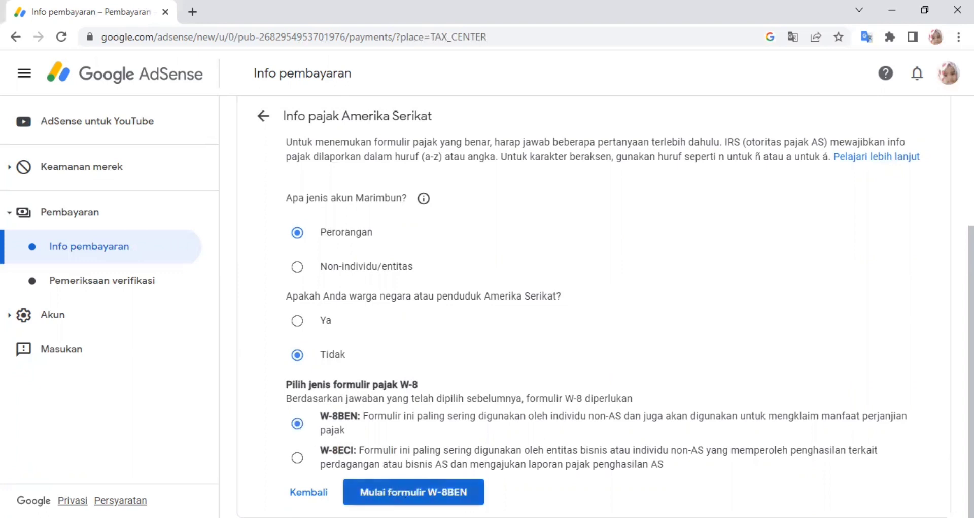
pyautogui.click(413, 491)
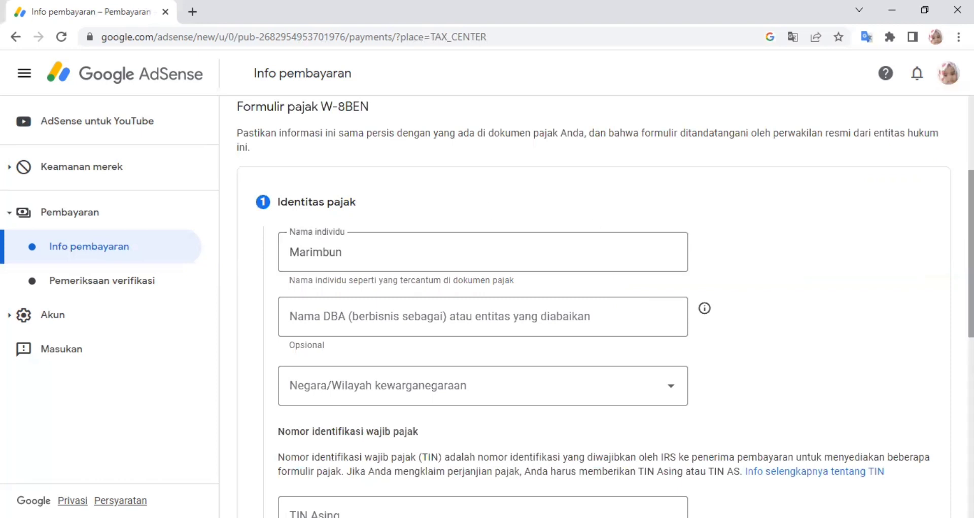
# - Set Negara/Wilayah kewarganegaraan to Indonesia
pyautogui.scroll(-1, 593, 305)
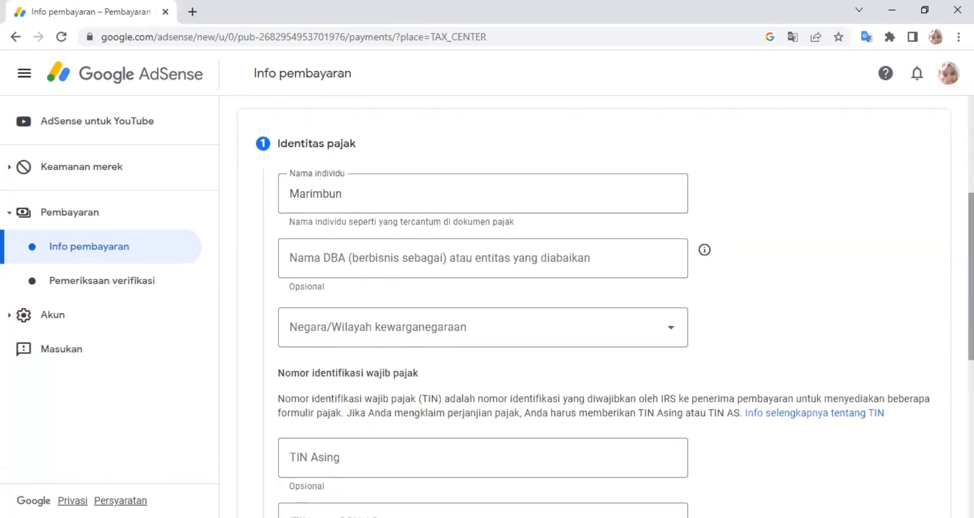
pyautogui.scroll(-1, 593, 305)
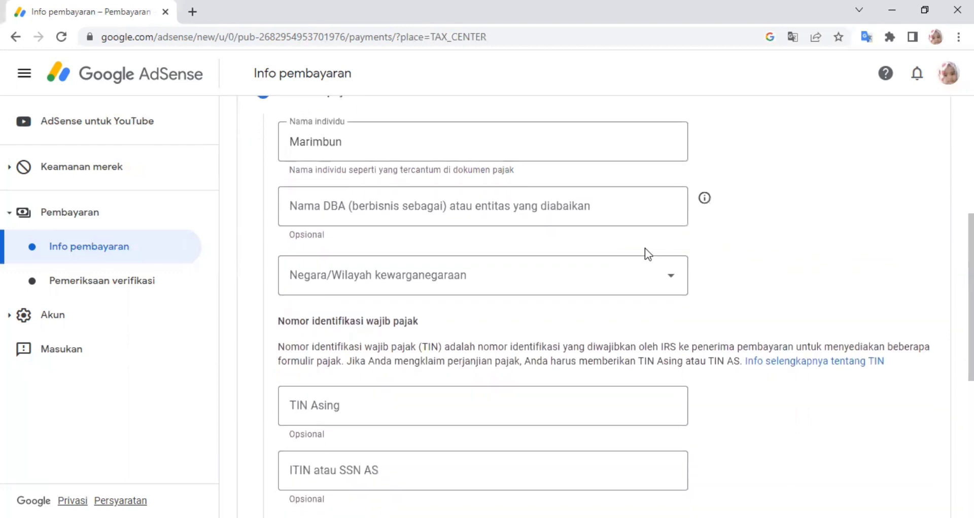
pyautogui.click(577, 287)
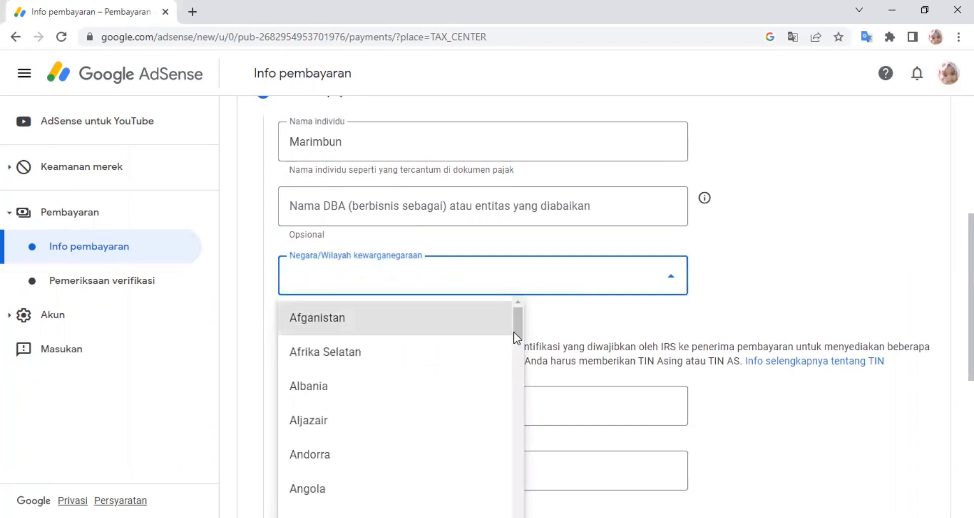
pyautogui.moveTo(518, 338); pyautogui.dragTo(522, 466)
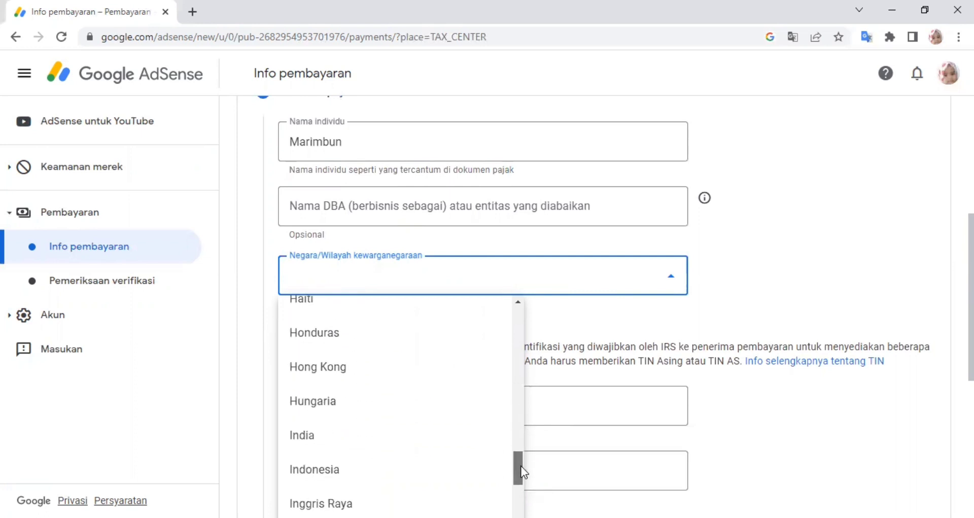
pyautogui.click(356, 470)
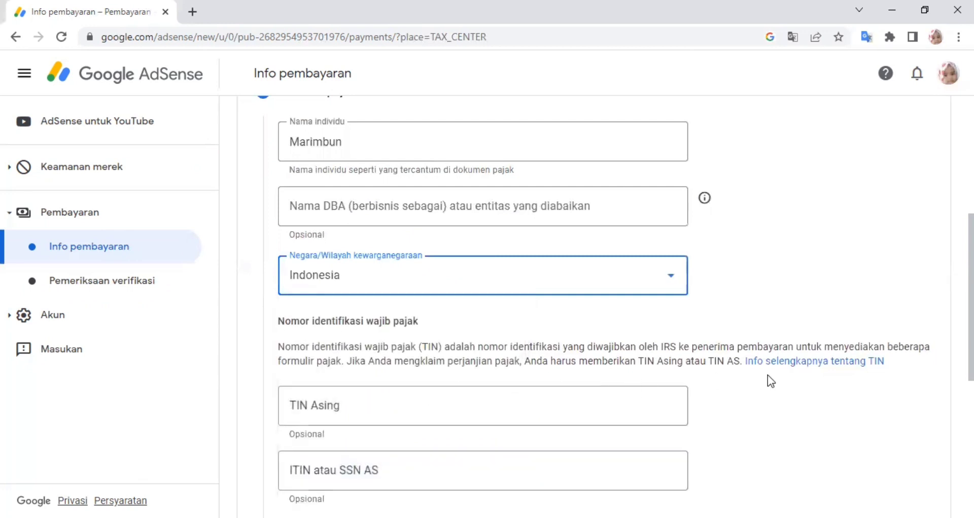
# - Enter the foreign tax identification number in the TIN Asing field
pyautogui.click(442, 404)
pyautogui.write('1')
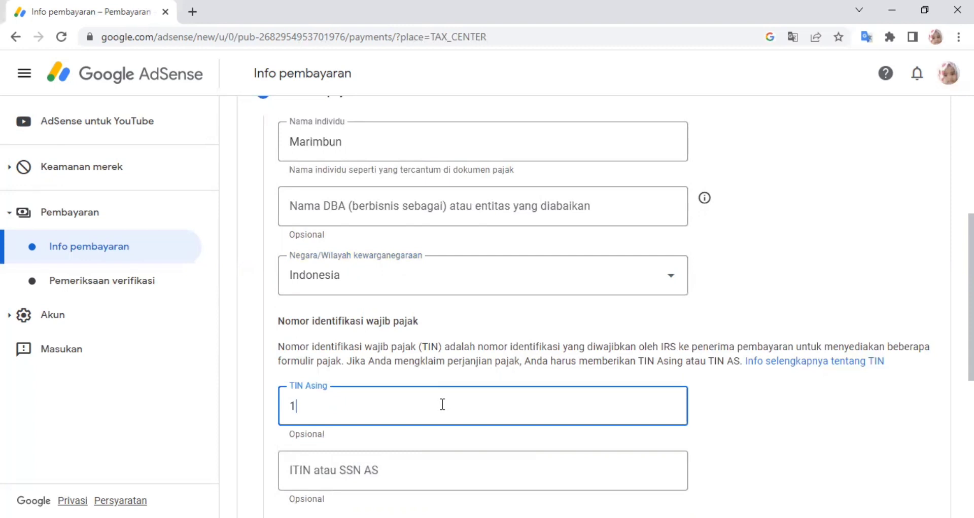
pyautogui.press('BackSpace')
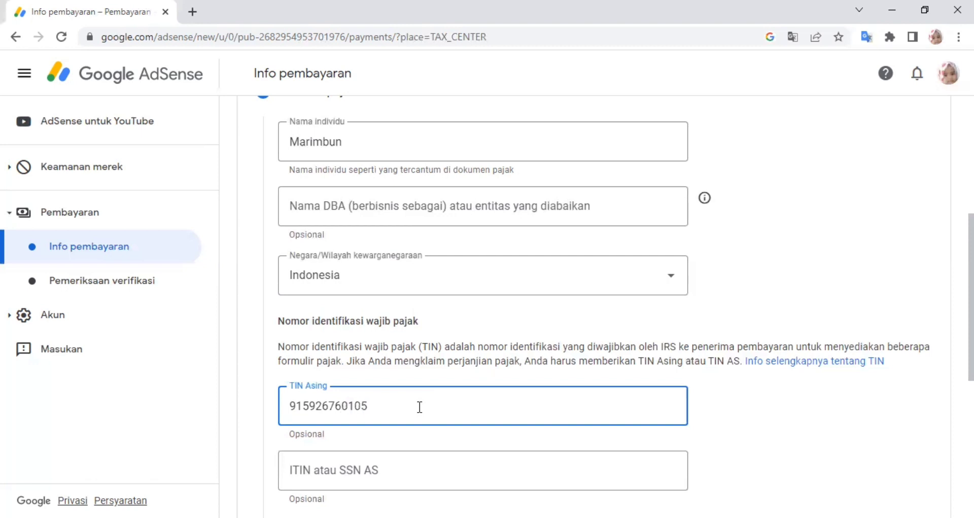
pyautogui.scroll(-1, 558, 355)
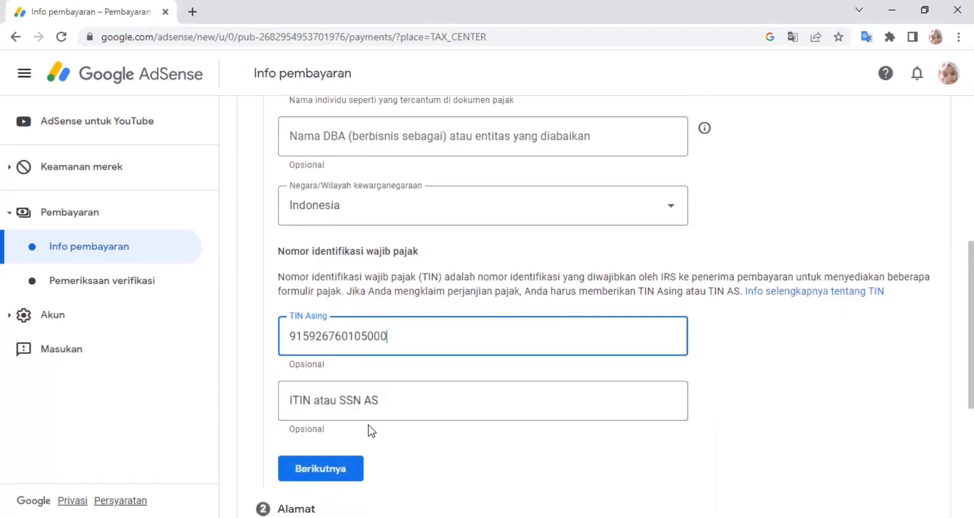
# - Go to the address step and fill the permanent residence address from the saved suggestion
pyautogui.click(322, 474)
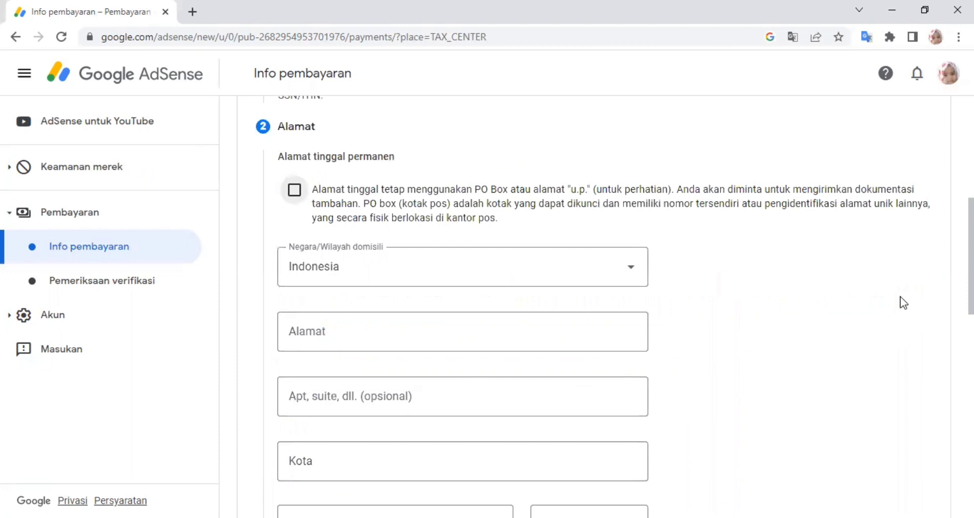
pyautogui.click(293, 192)
pyautogui.scroll(-2, 481, 173)
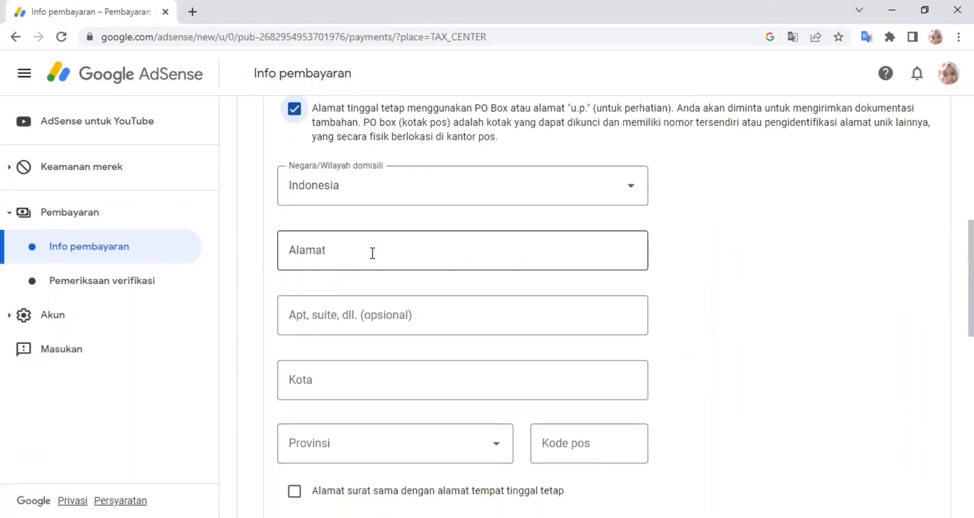
pyautogui.click(372, 252)
pyautogui.write('J')
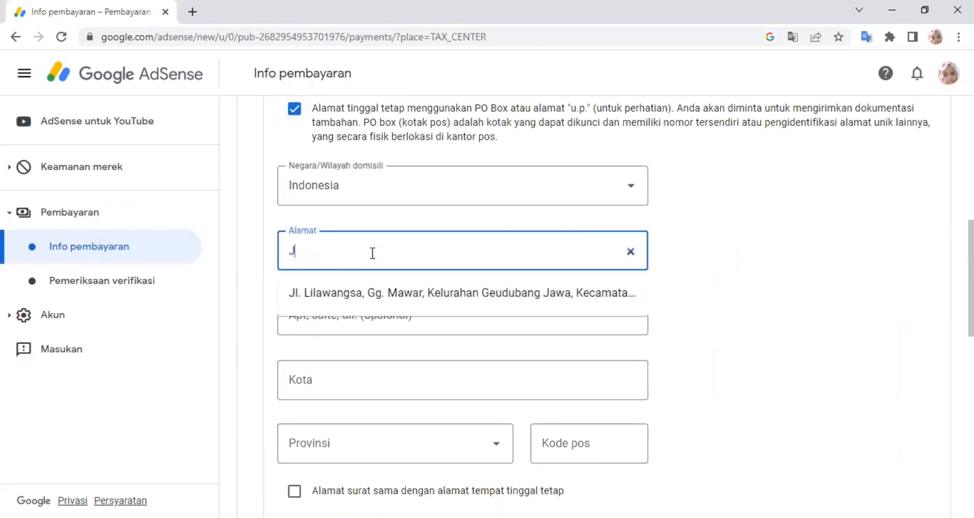
pyautogui.click(372, 294)
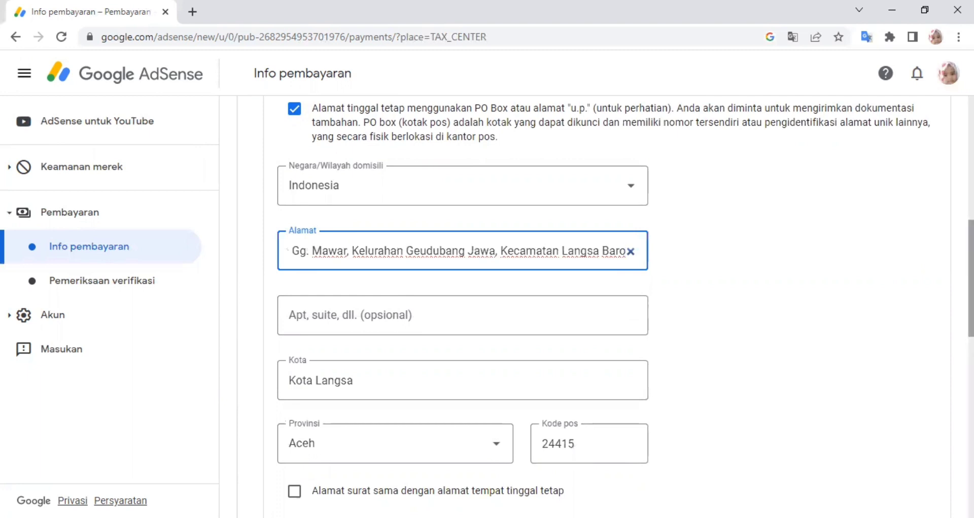
# - Tick 'Alamat surat sama dengan alamat tempat tinggal tetap' for the mailing address
pyautogui.scroll(-3, 625, 311)
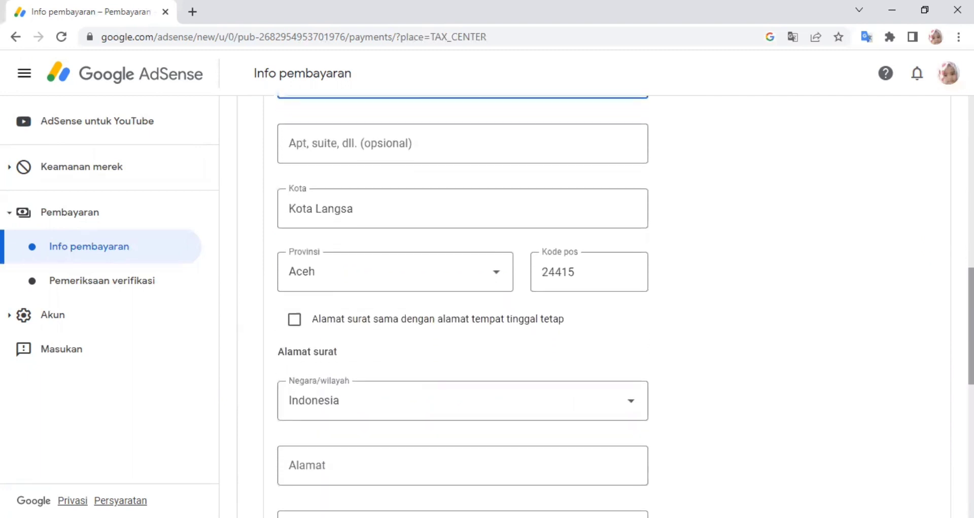
pyautogui.moveTo(970, 326); pyautogui.dragTo(970, 333)
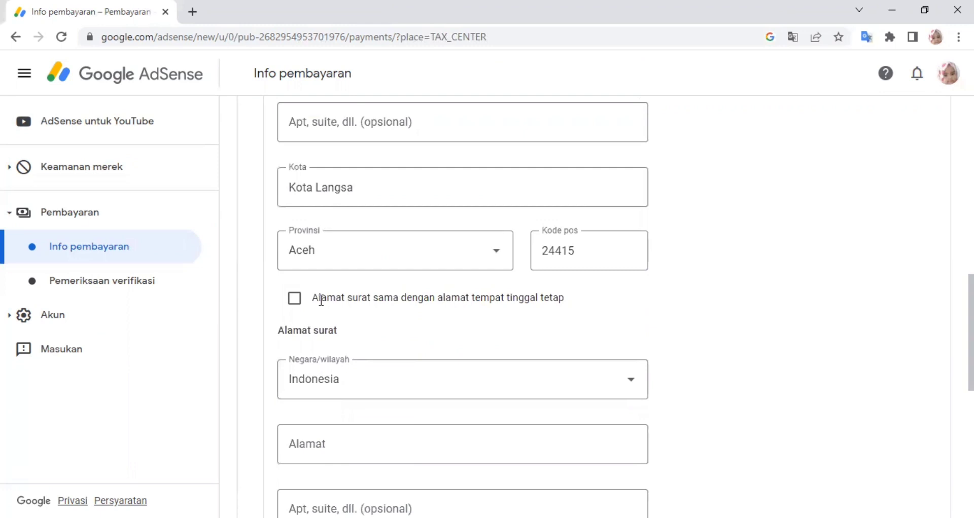
pyautogui.click(296, 304)
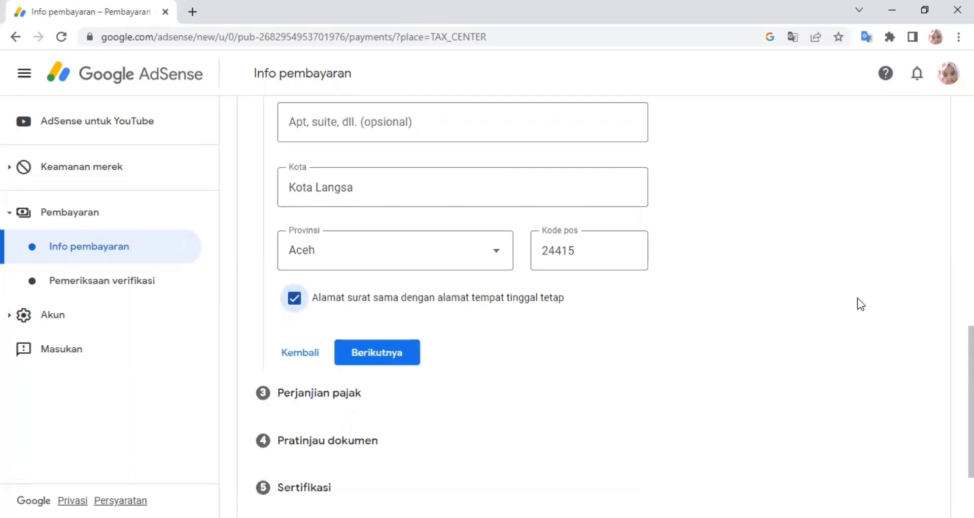
# - On the treaty step, answer Ya, confirm treaty residency, and pick Indonesia as the country
pyautogui.click(386, 355)
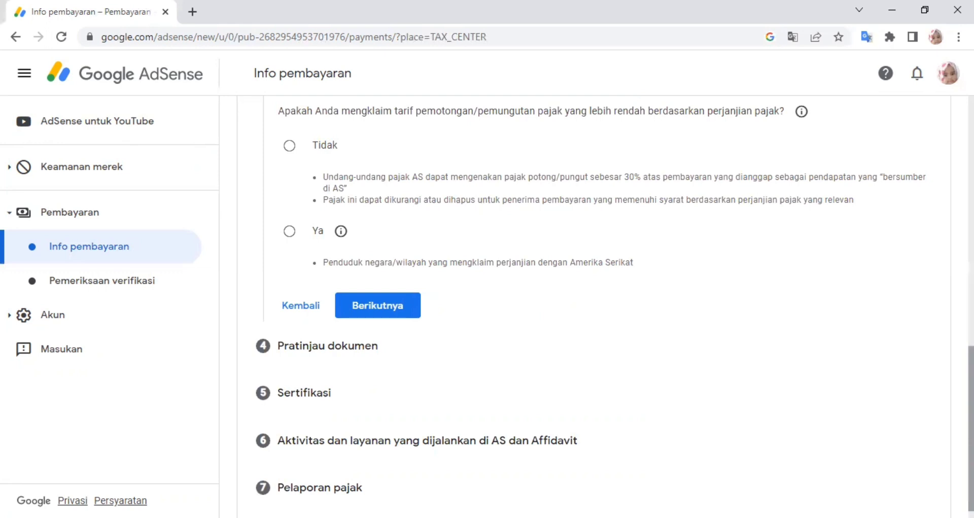
pyautogui.moveTo(971, 429); pyautogui.dragTo(970, 425)
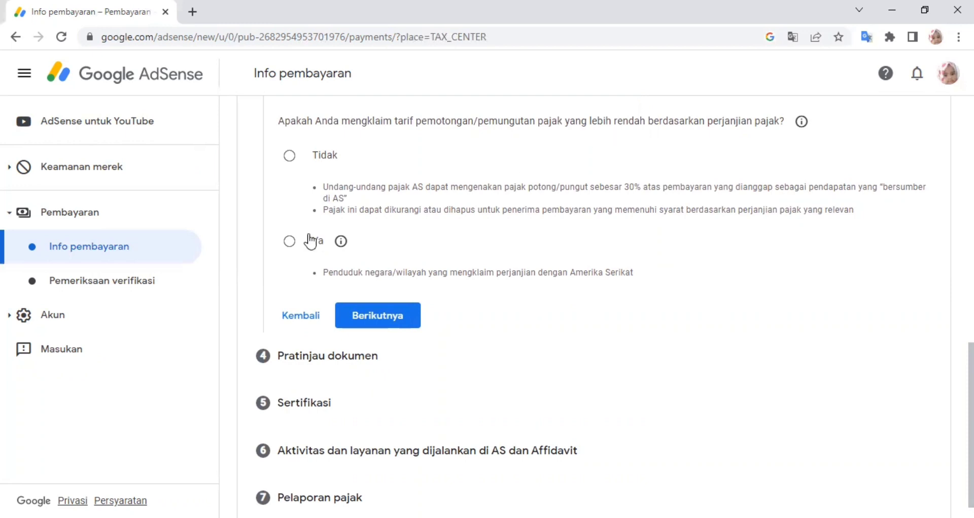
pyautogui.click(290, 242)
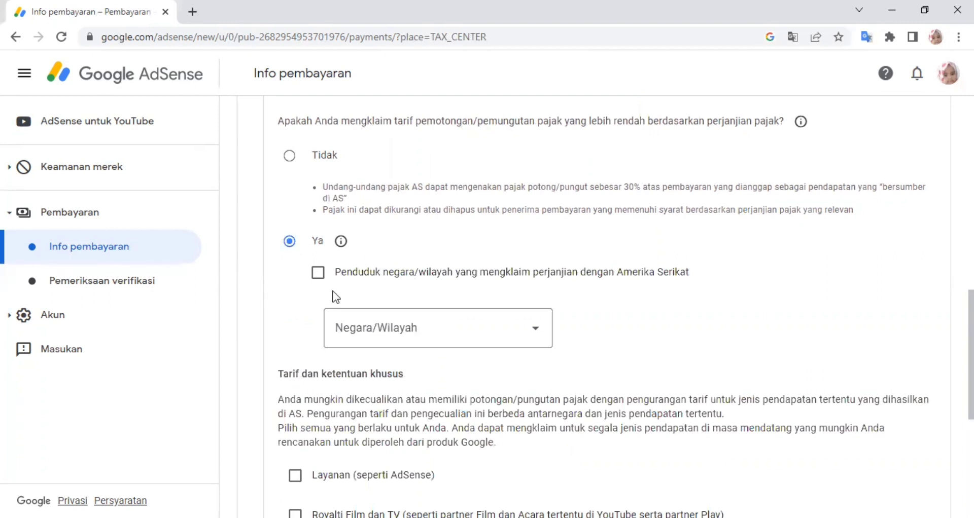
pyautogui.click(319, 278)
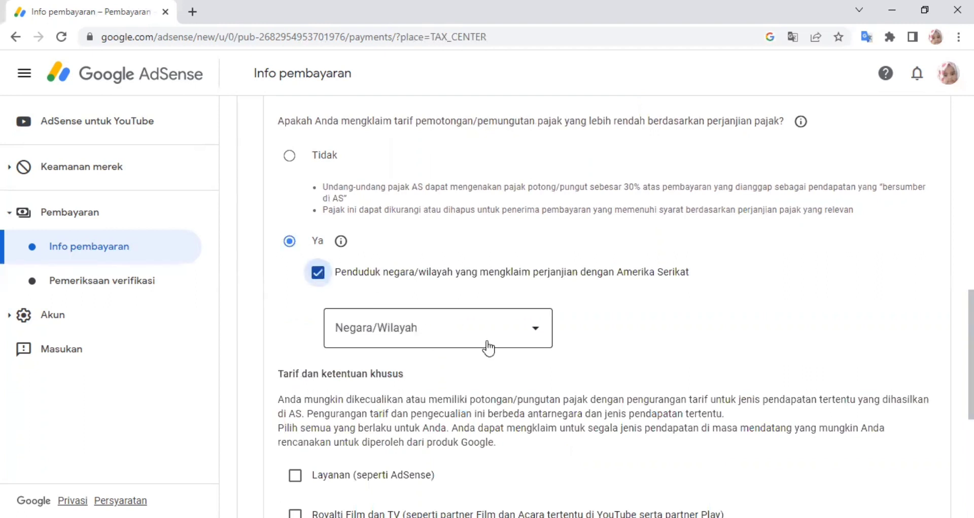
pyautogui.click(518, 334)
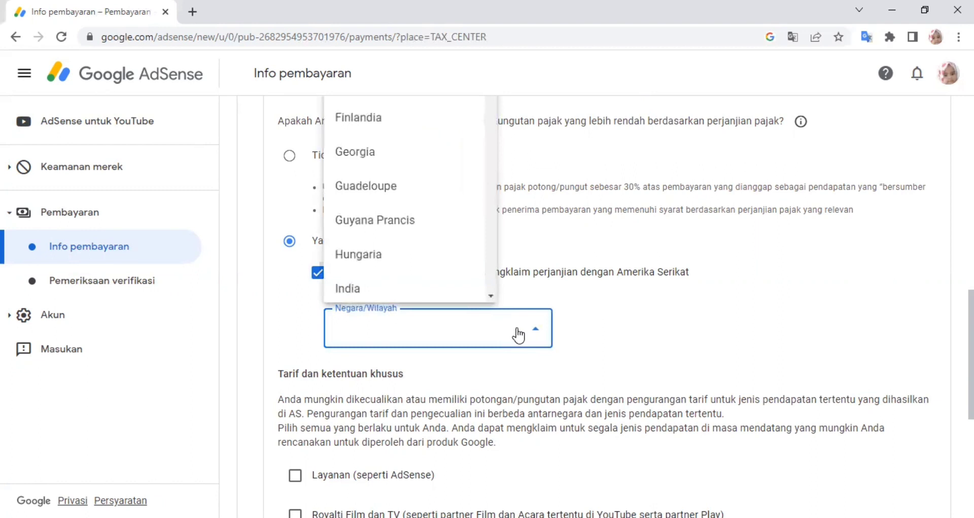
pyautogui.click(492, 295)
pyautogui.click(492, 295)
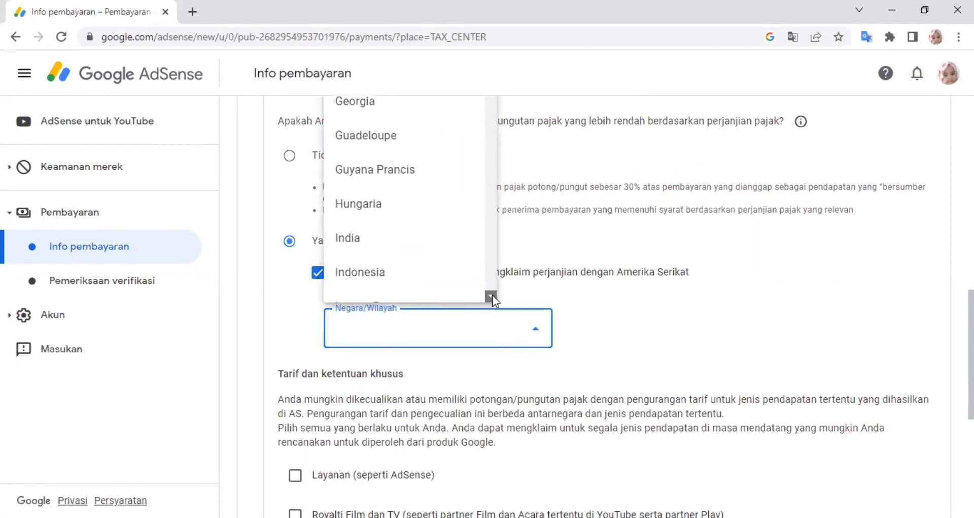
pyautogui.click(409, 272)
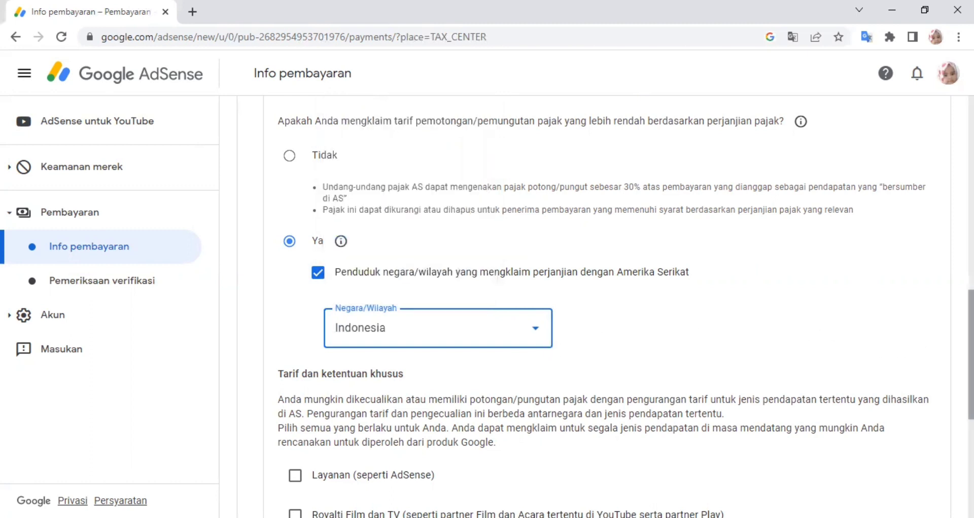
pyautogui.scroll(-2, 623, 307)
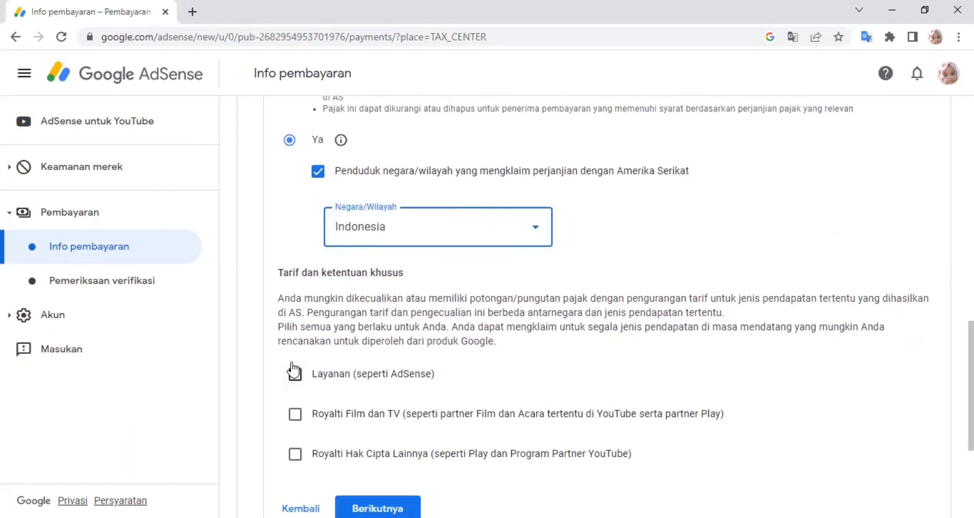
# - Tick Layanan, choose Pasal 8 ayat 1 at 0% withholding, and tick its reason checkbox
pyautogui.click(295, 376)
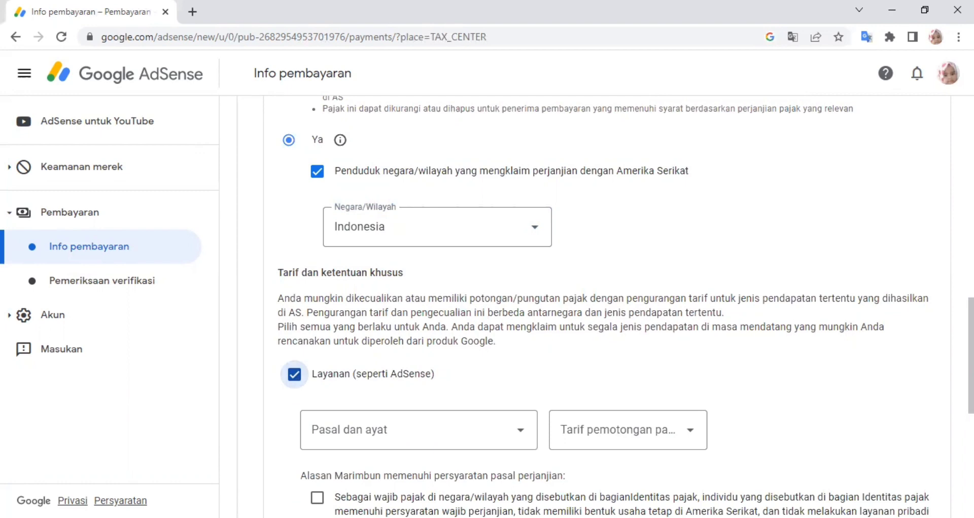
pyautogui.scroll(-2, 625, 301)
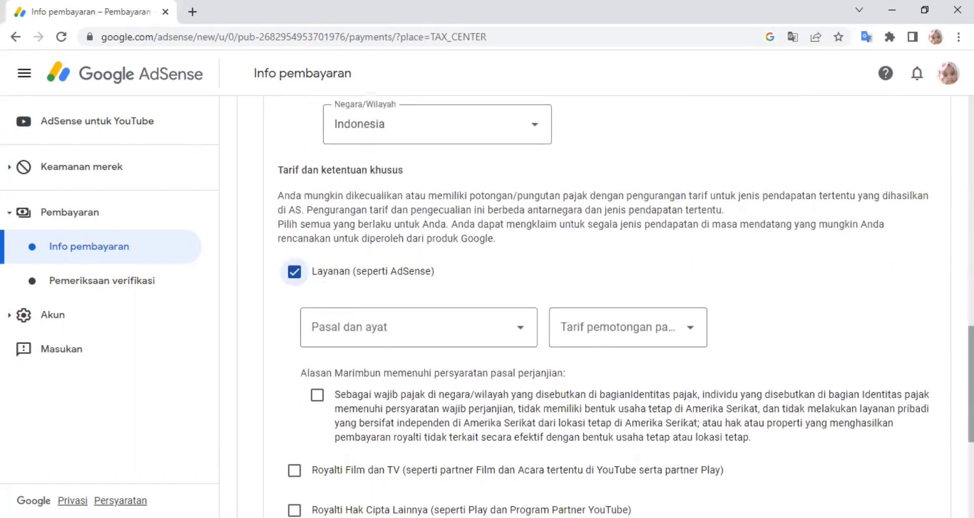
pyautogui.click(522, 328)
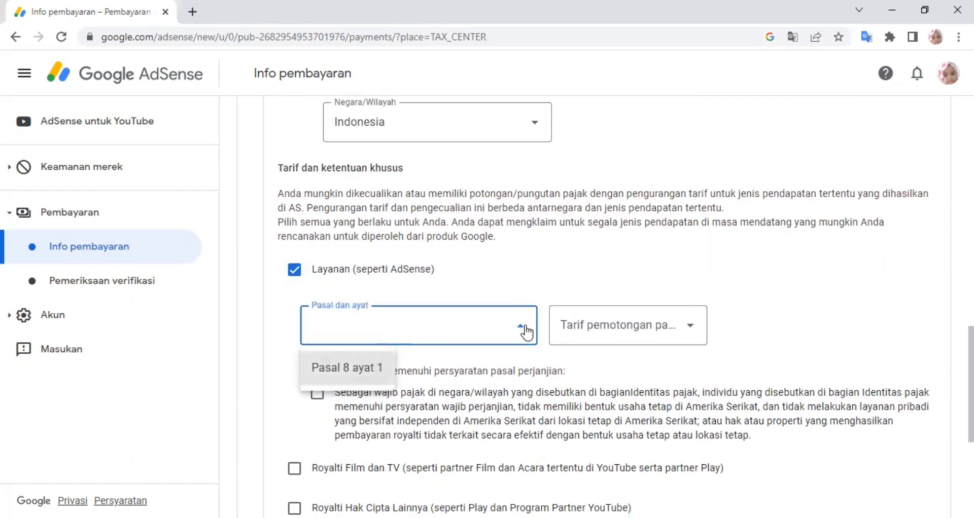
pyautogui.click(361, 373)
pyautogui.click(638, 337)
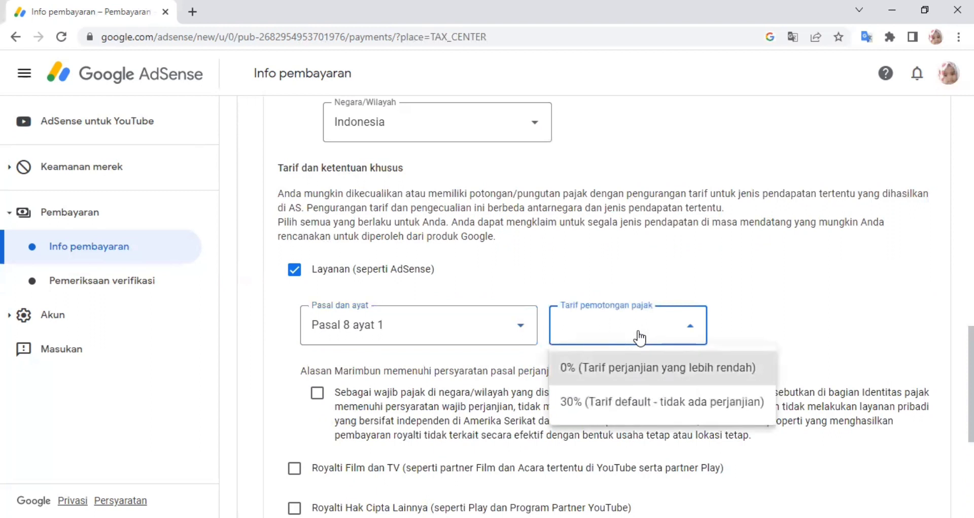
pyautogui.click(638, 376)
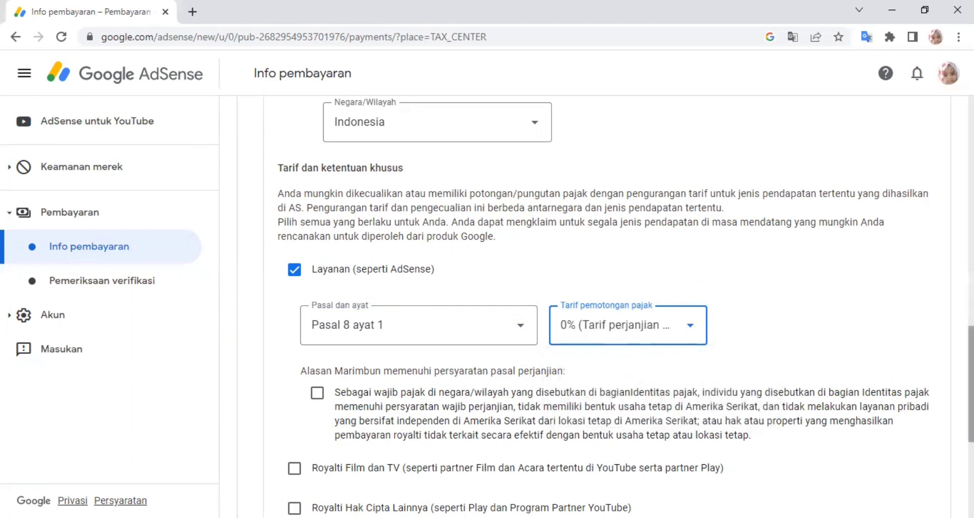
pyautogui.scroll(-2, 625, 307)
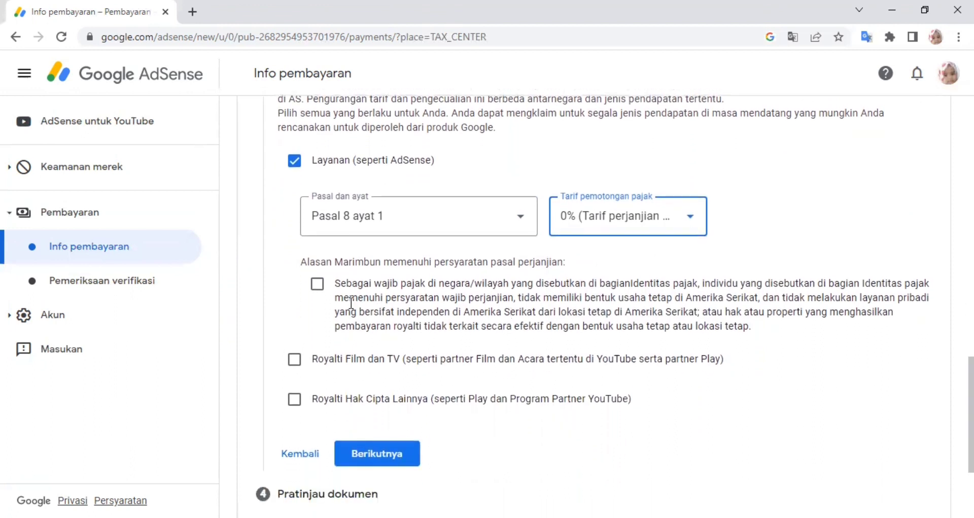
pyautogui.click(317, 287)
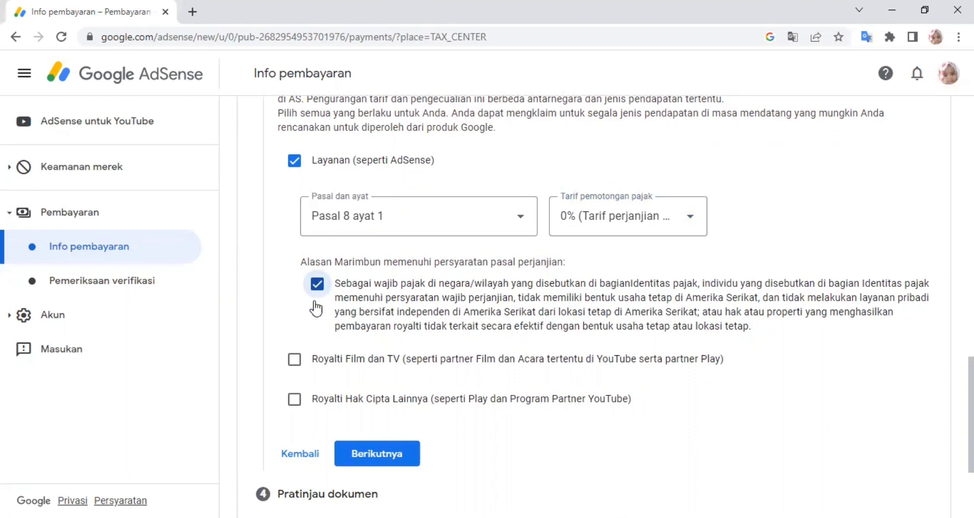
# - Tick Royalti Film dan TV, choose Pasal 13 ayat 2 at 10%, and tick its reason checkbox
pyautogui.click(294, 361)
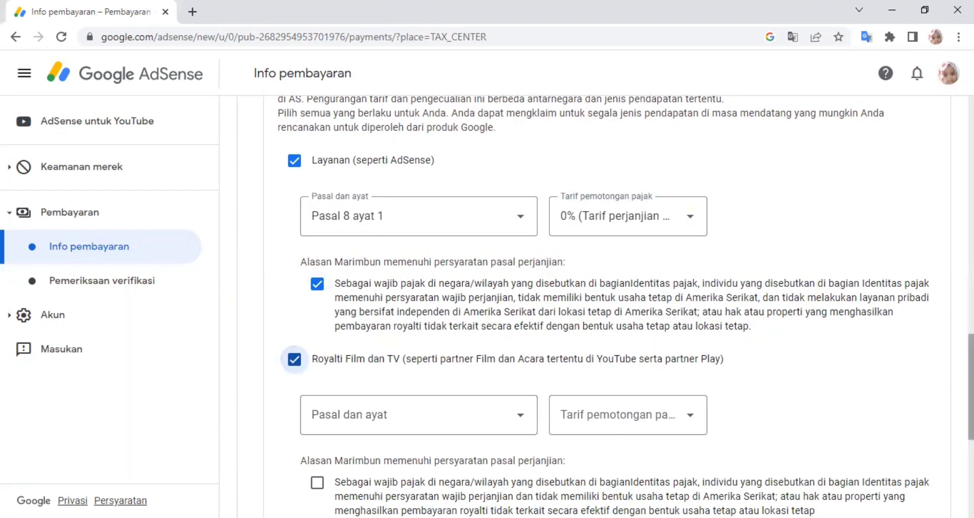
pyautogui.moveTo(971, 387); pyautogui.dragTo(971, 429)
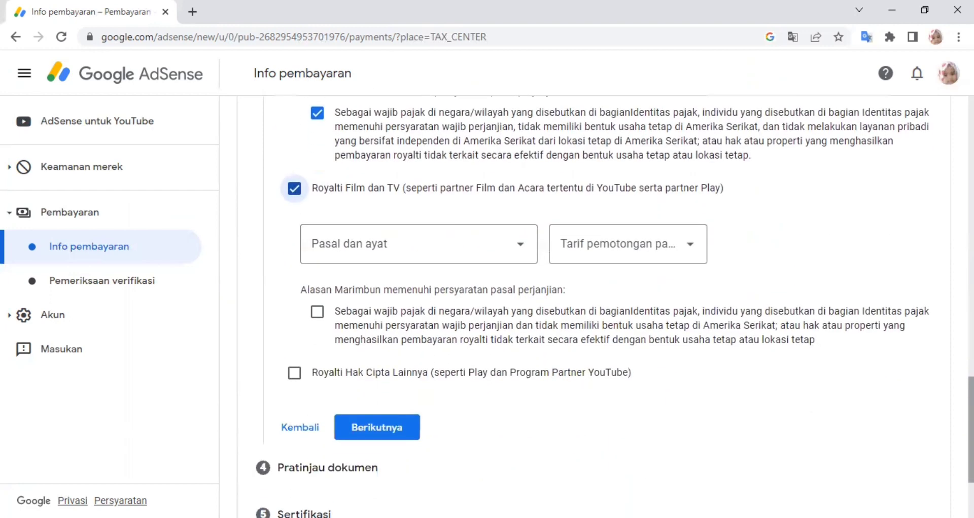
pyautogui.click(525, 249)
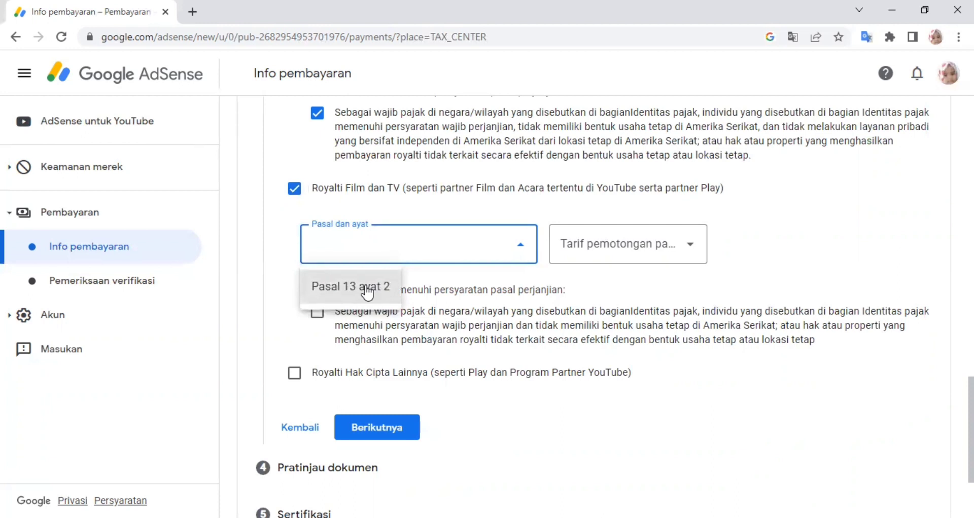
pyautogui.click(367, 292)
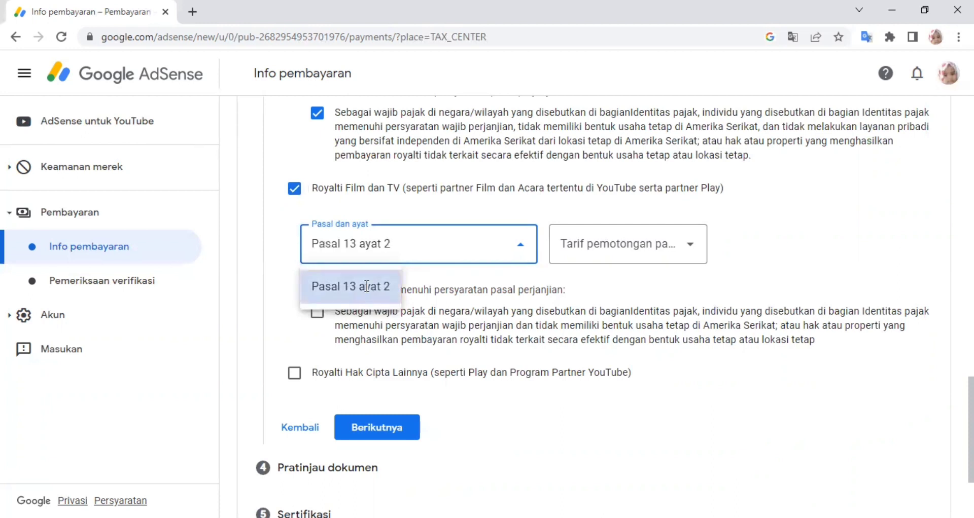
pyautogui.click(645, 255)
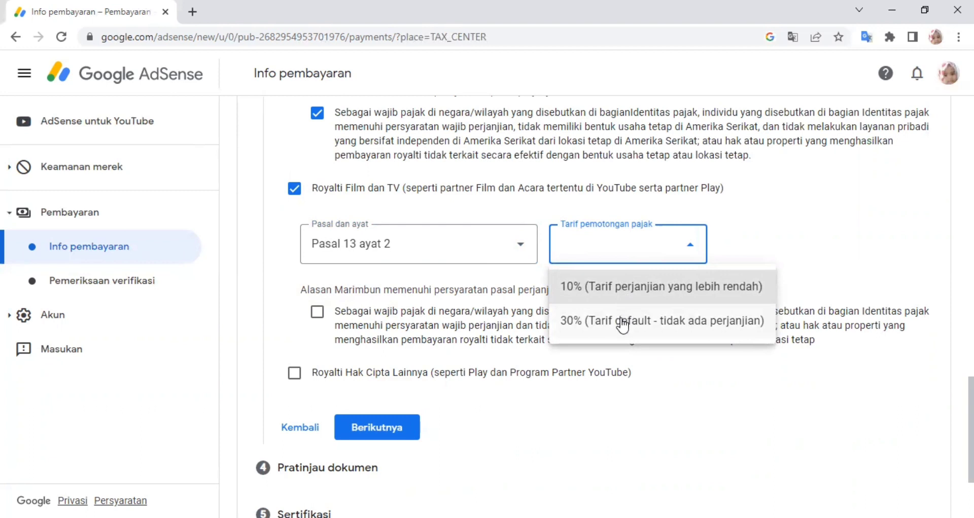
pyautogui.click(618, 290)
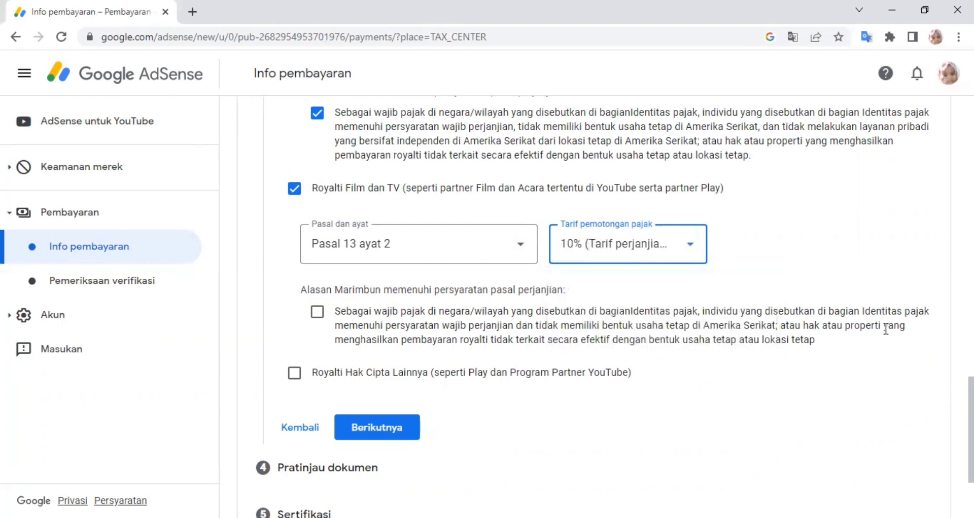
pyautogui.click(317, 313)
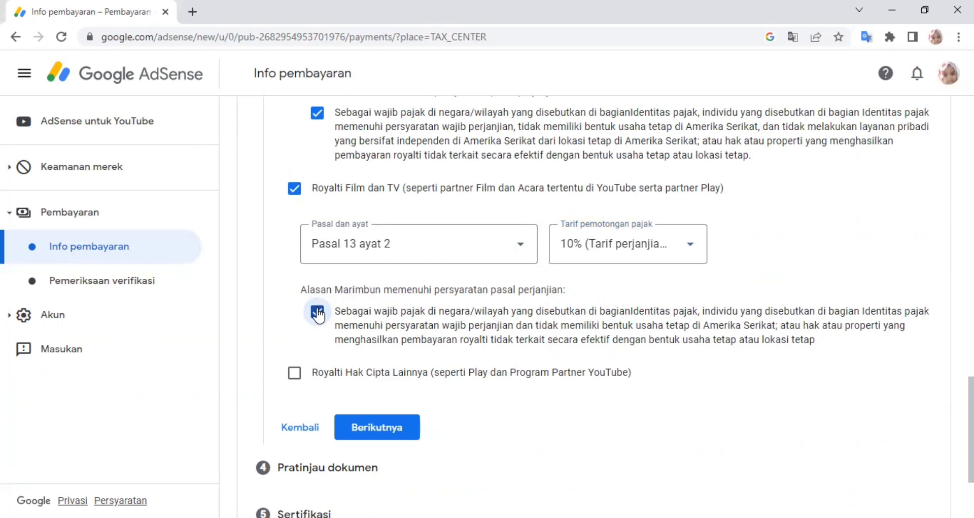
# - Tick Royalti Hak Cipta Lainnya, choose Pasal 13 ayat 2 at 10%, and confirm eligibility
pyautogui.click(295, 375)
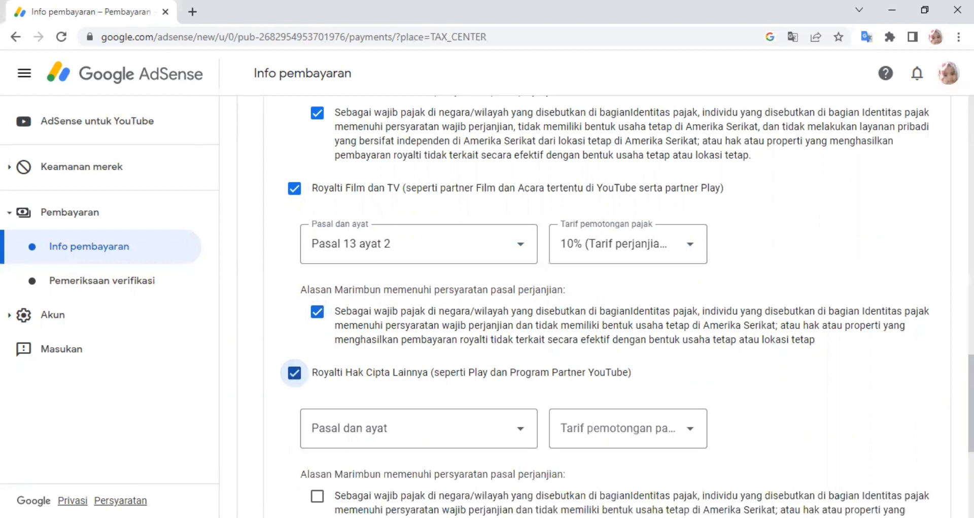
pyautogui.scroll(-2, 927, 320)
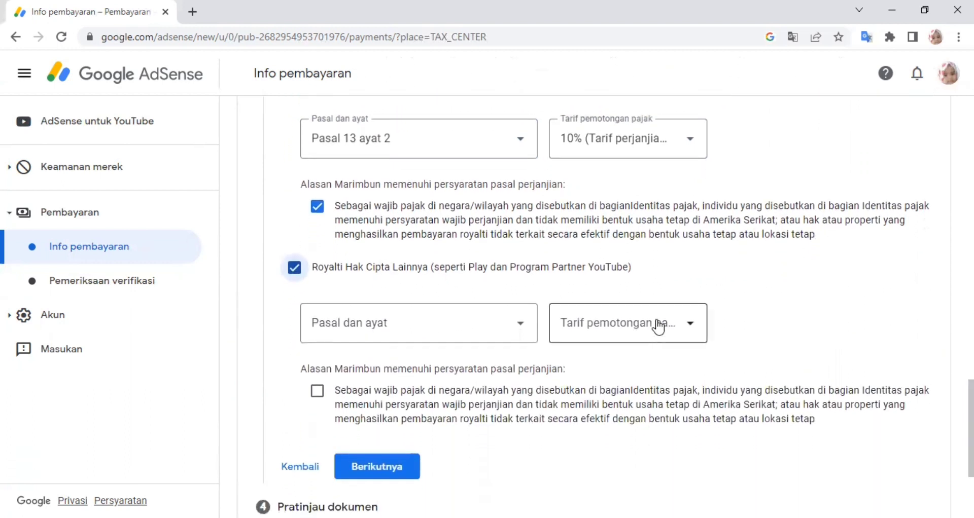
pyautogui.click(520, 330)
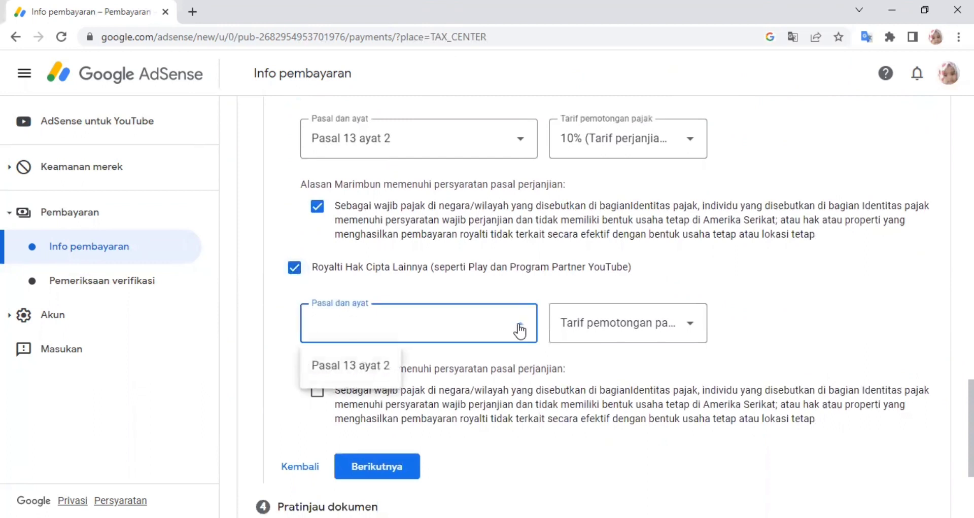
pyautogui.click(376, 371)
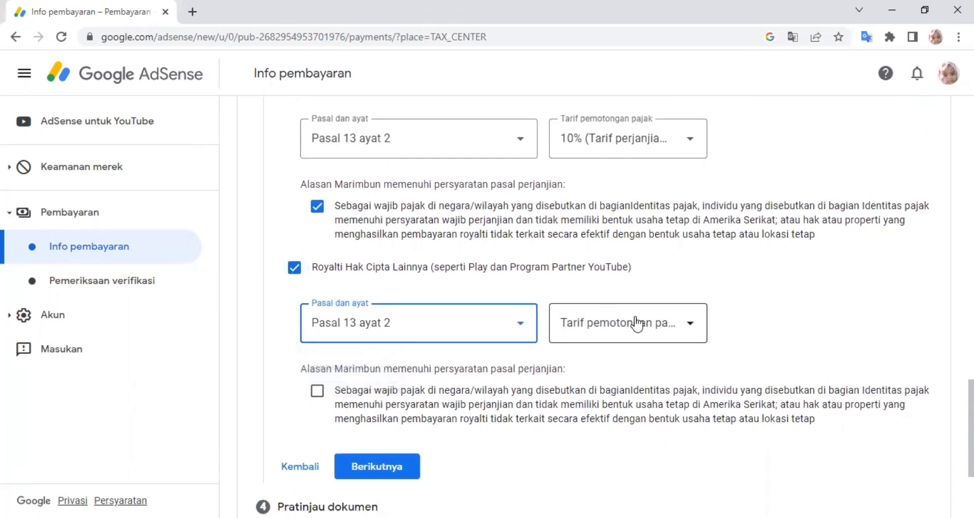
pyautogui.click(682, 327)
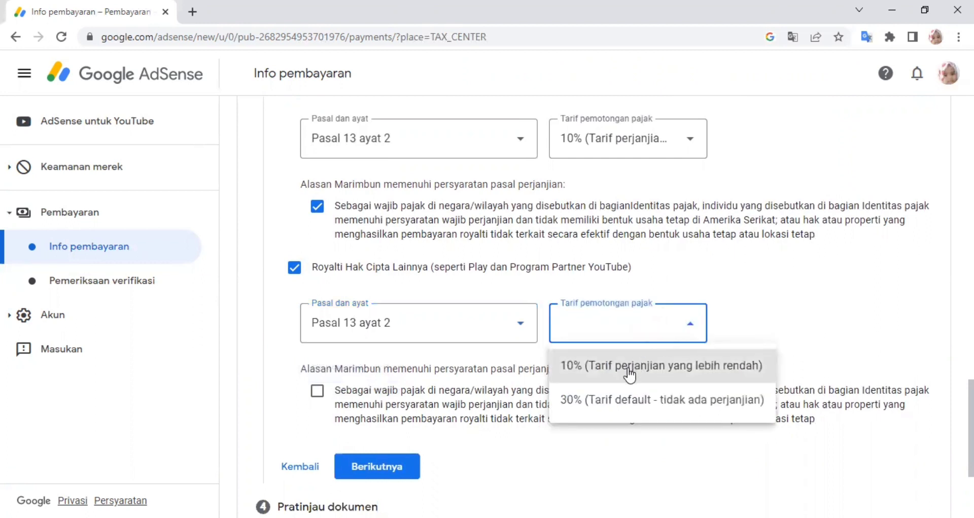
pyautogui.click(629, 367)
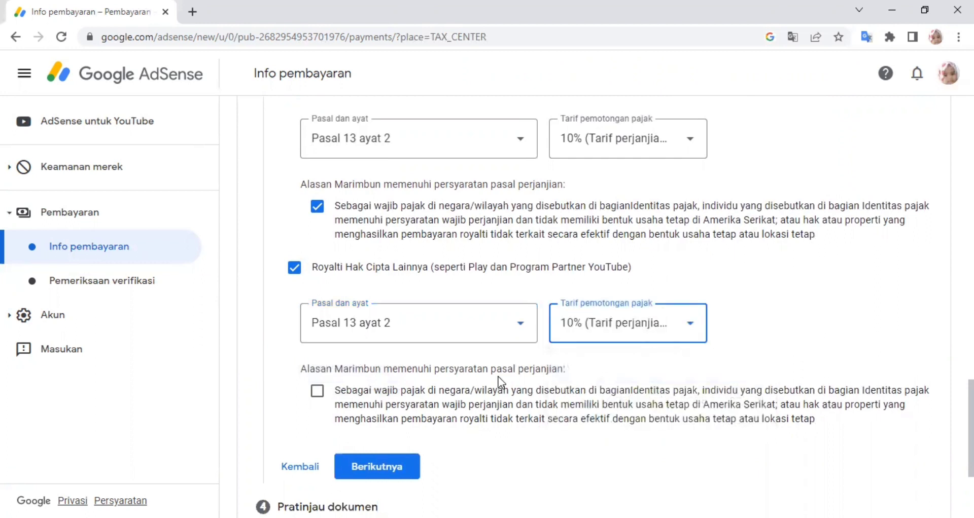
pyautogui.click(318, 395)
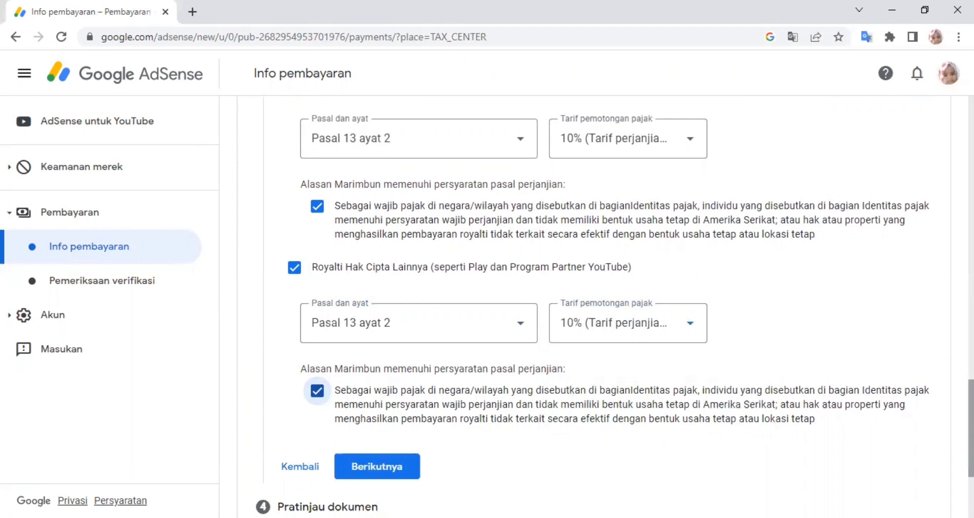
pyautogui.scroll(-3, 604, 304)
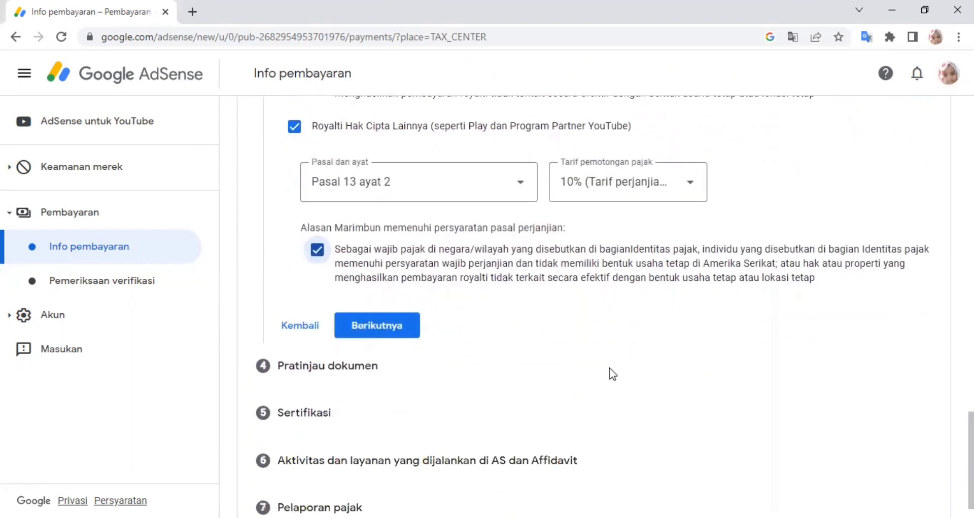
# - Submit the treaty step and review the Pratinjau dokumen list of four W-8BEN forms
pyautogui.click(390, 330)
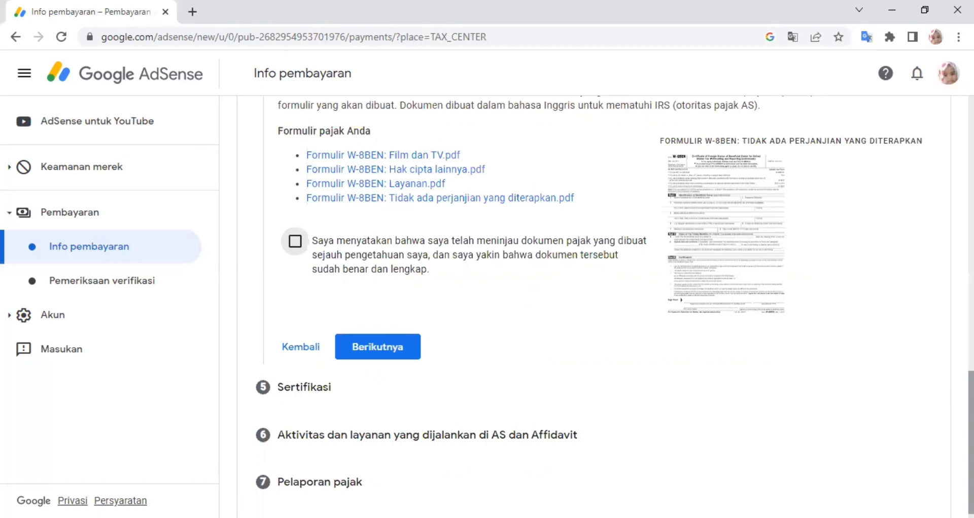
pyautogui.scroll(4, 604, 304)
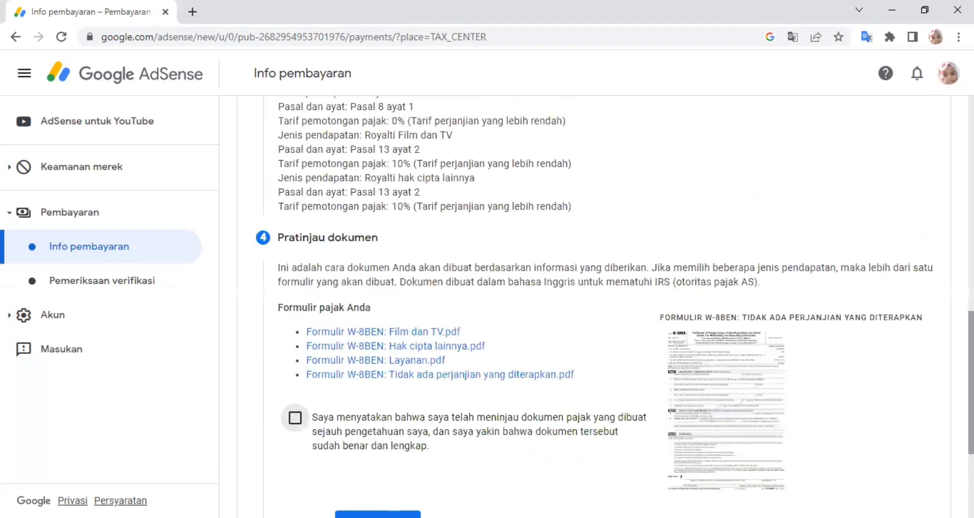
pyautogui.scroll(1, 603, 304)
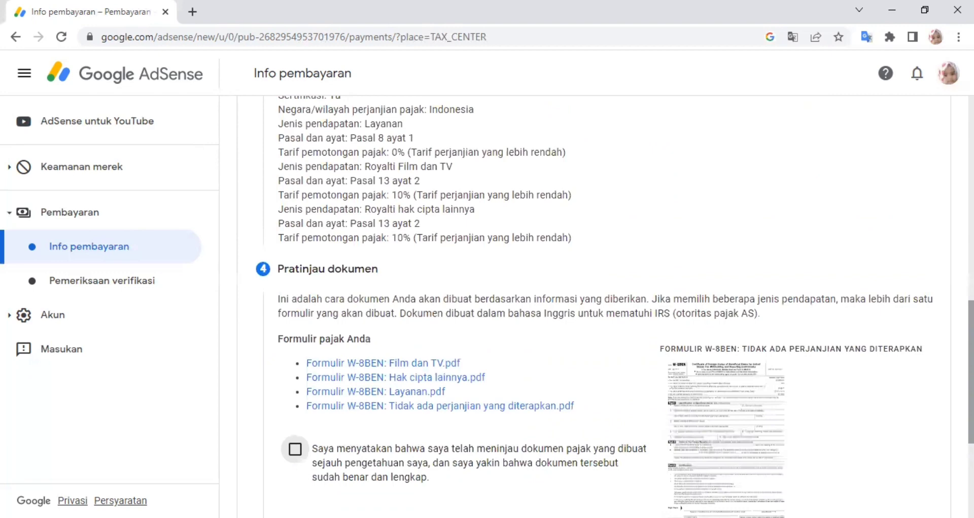
pyautogui.scroll(6, 603, 304)
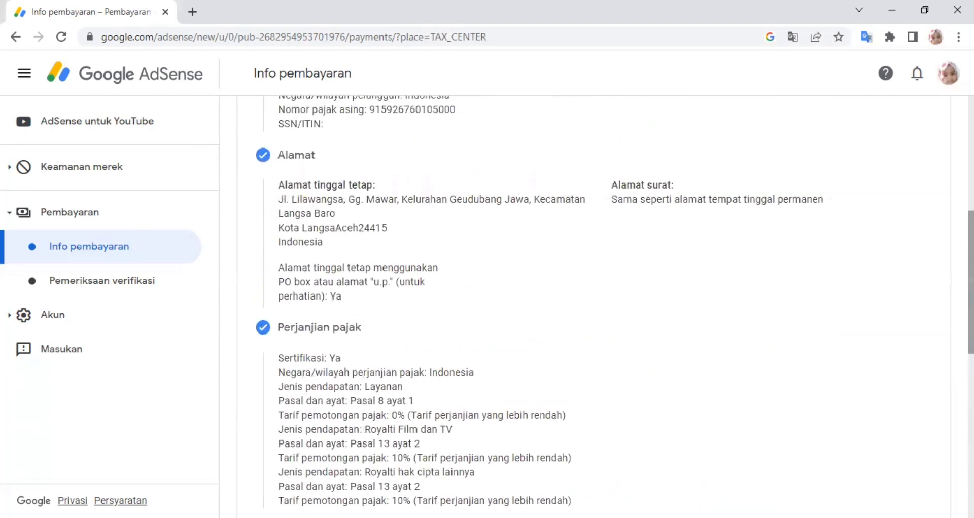
pyautogui.scroll(2, 603, 304)
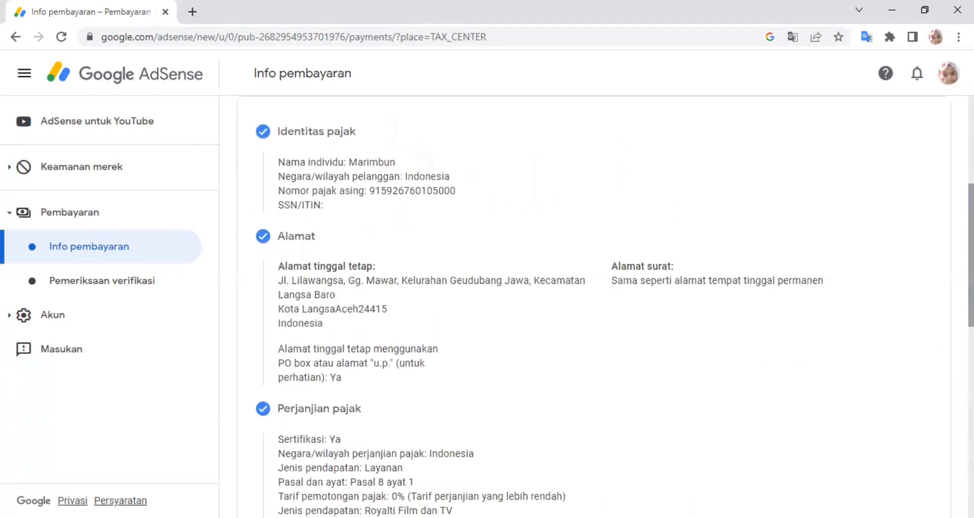
pyautogui.scroll(-4, 603, 304)
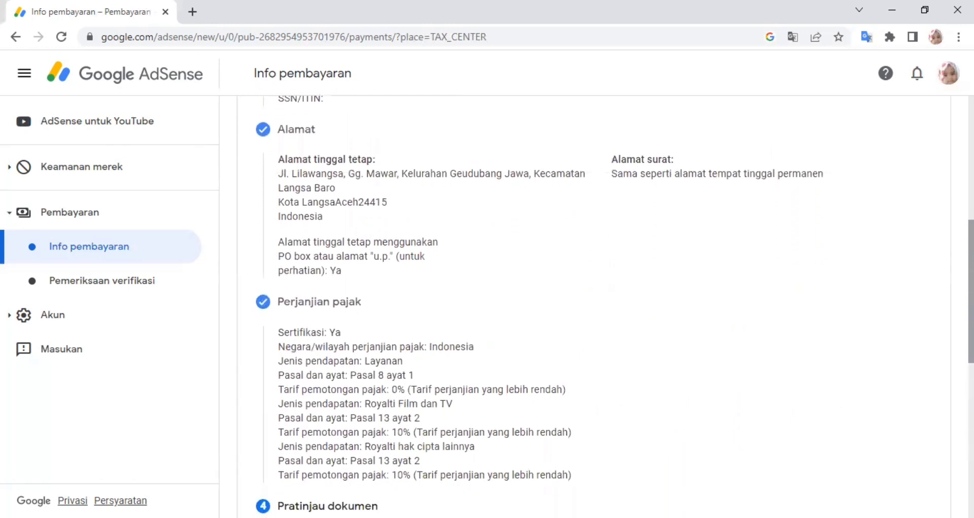
pyautogui.scroll(-1, 603, 305)
pyautogui.scroll(-4, 603, 304)
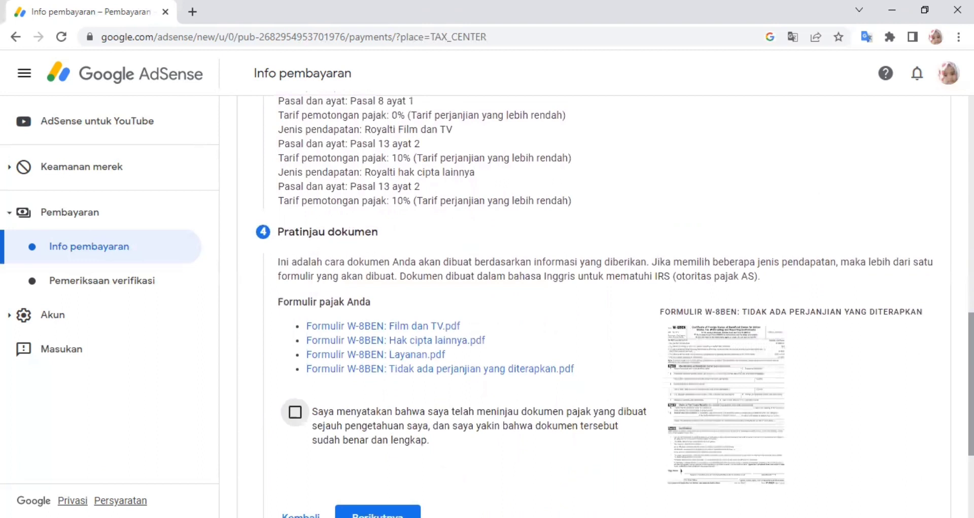
pyautogui.scroll(-2, 604, 304)
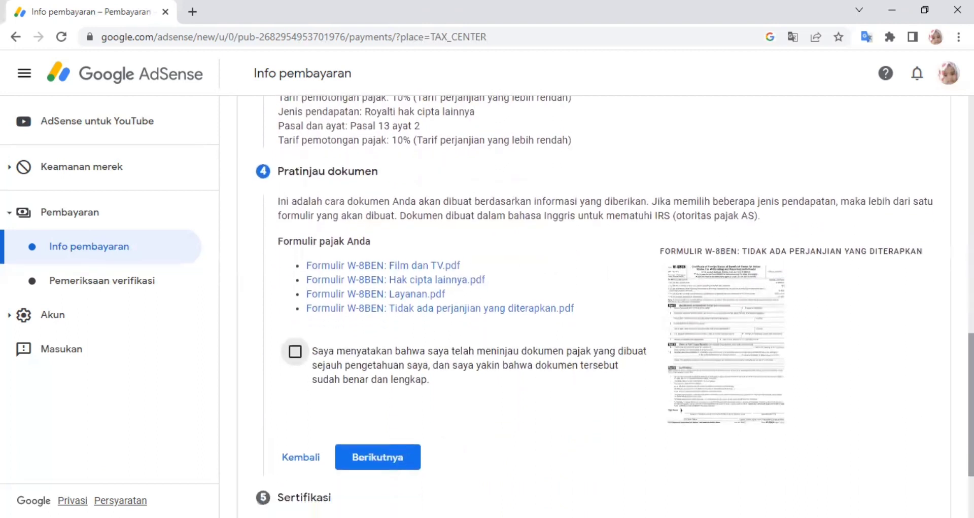
pyautogui.scroll(-1, 603, 304)
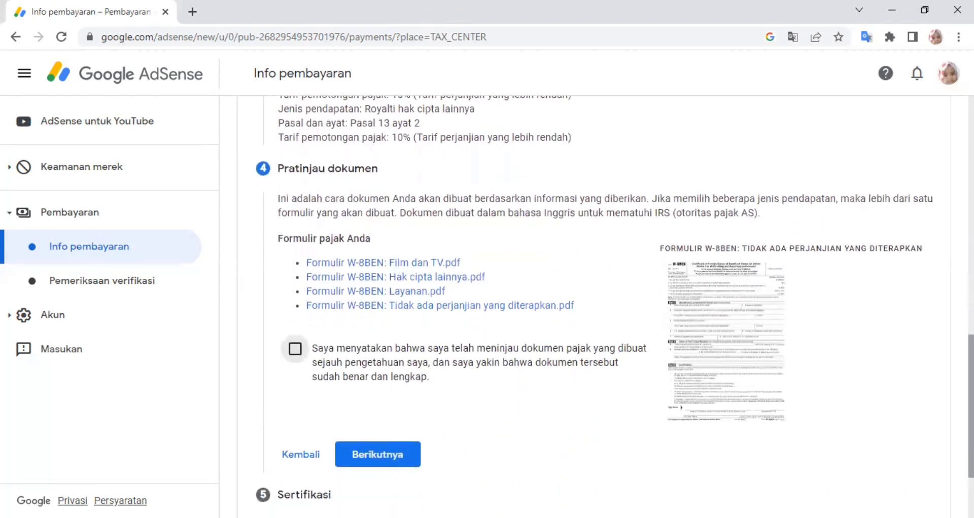
pyautogui.scroll(-1, 552, 365)
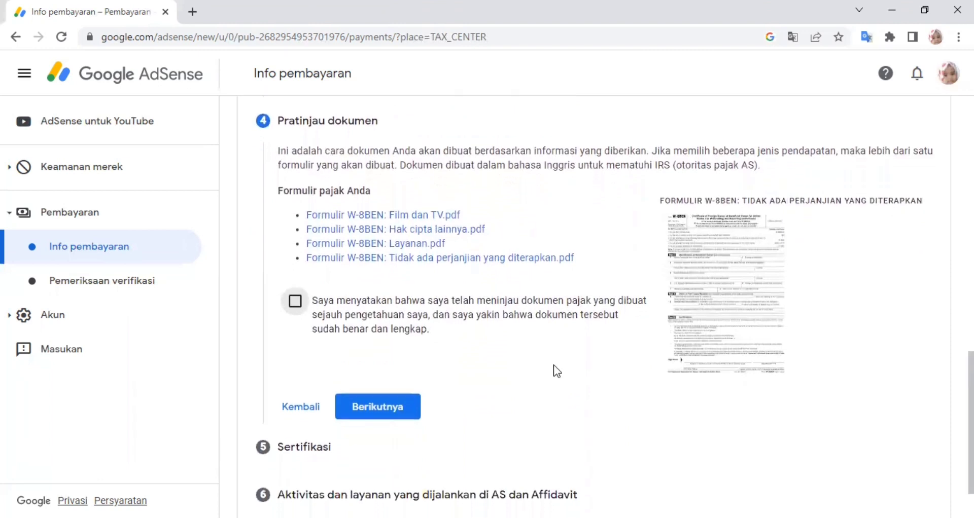
# - Declare the generated tax documents reviewed and correct, then advance to the certification step
pyautogui.click(295, 303)
pyautogui.click(377, 407)
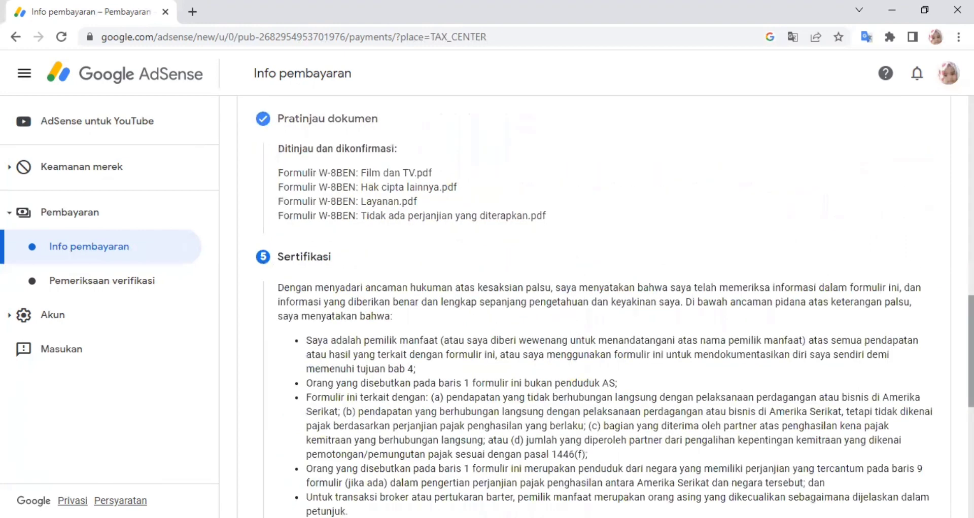
pyautogui.scroll(-2, 594, 304)
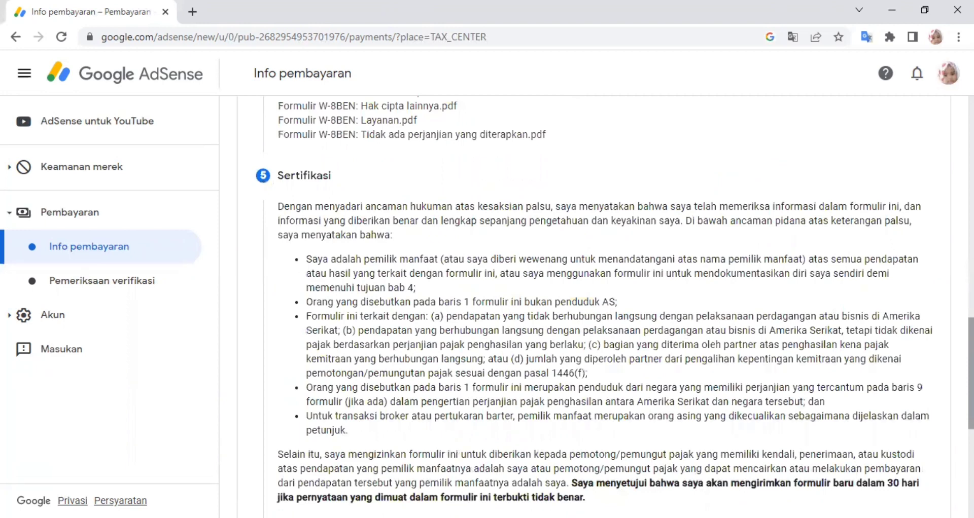
pyautogui.scroll(-3, 593, 304)
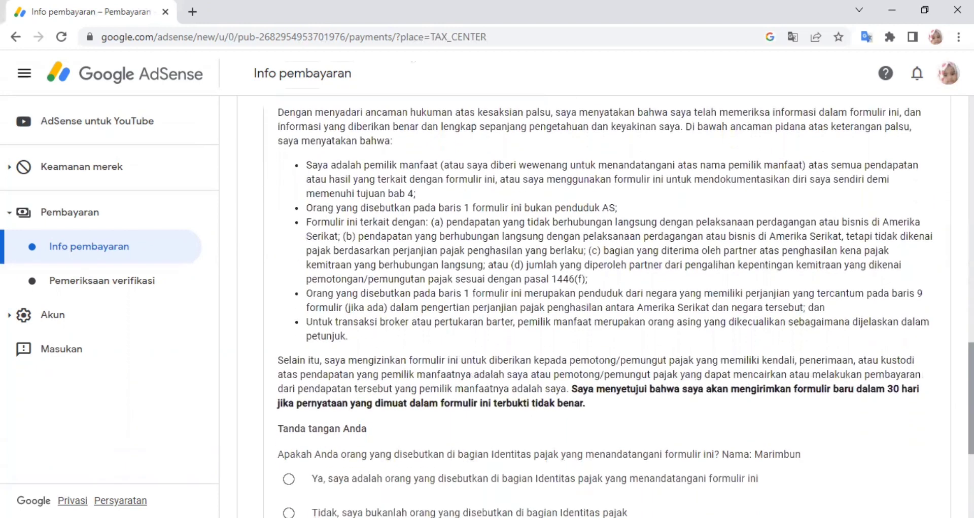
pyautogui.scroll(-2, 593, 304)
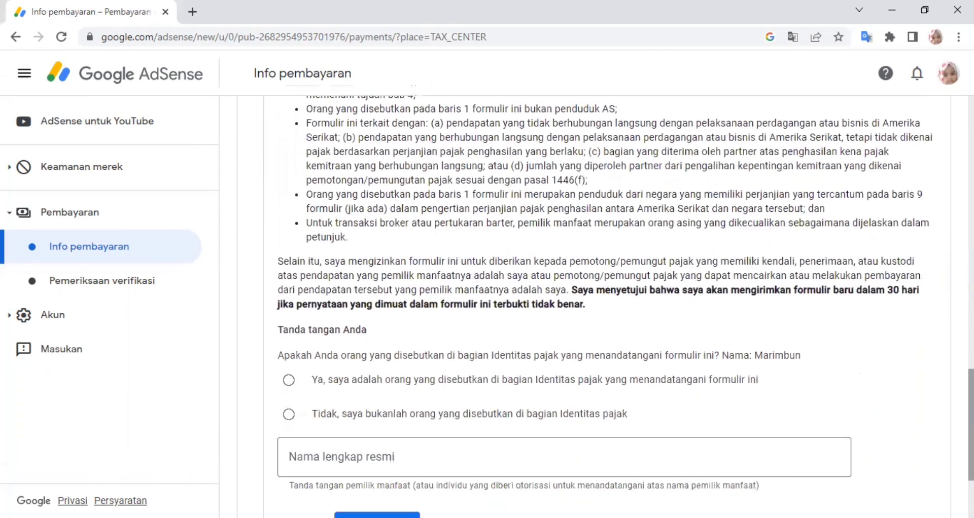
pyautogui.scroll(-1, 593, 304)
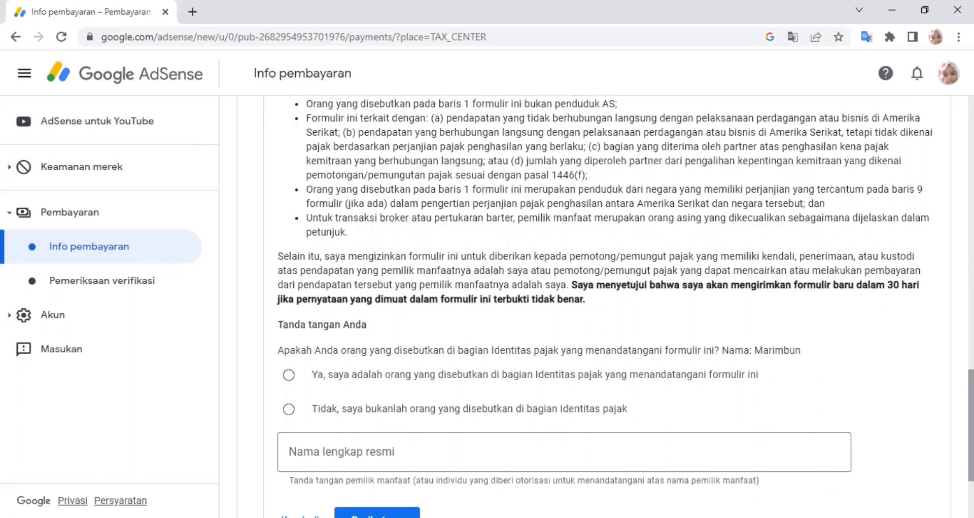
pyautogui.scroll(-1, 467, 355)
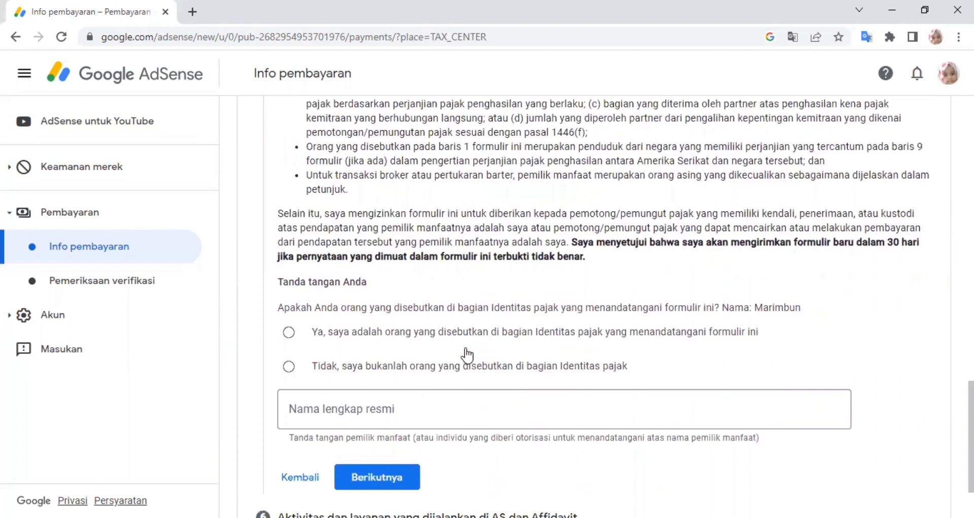
# - Select 'Ya, saya adalah orang yang disebutkan…' and enter your full legal name in 'Nama lengkap resmi'
pyautogui.click(289, 333)
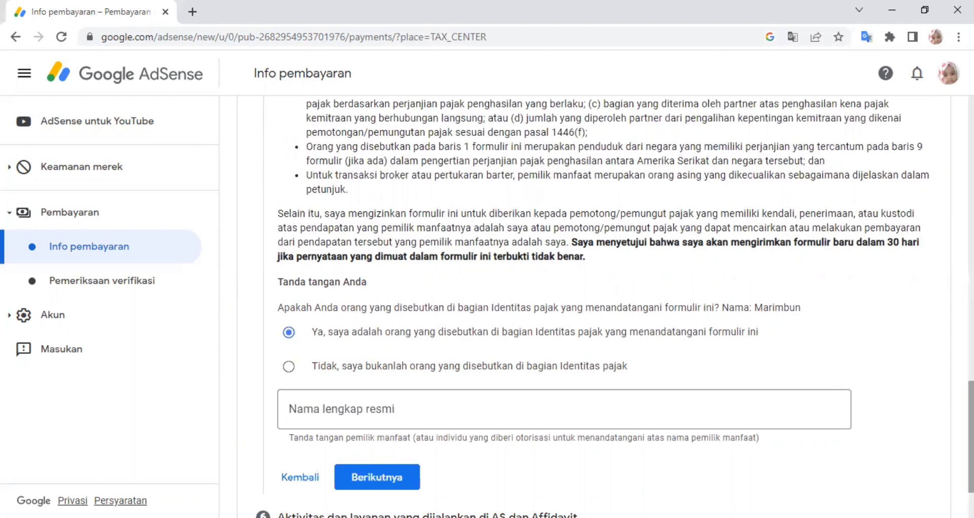
pyautogui.scroll(-1, 971, 436)
pyautogui.scroll(-1, 970, 446)
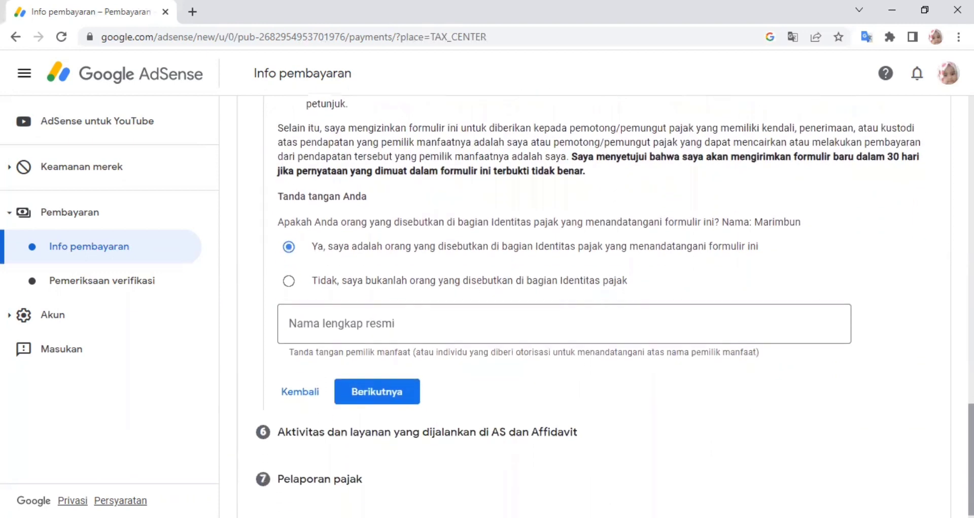
pyautogui.click(426, 322)
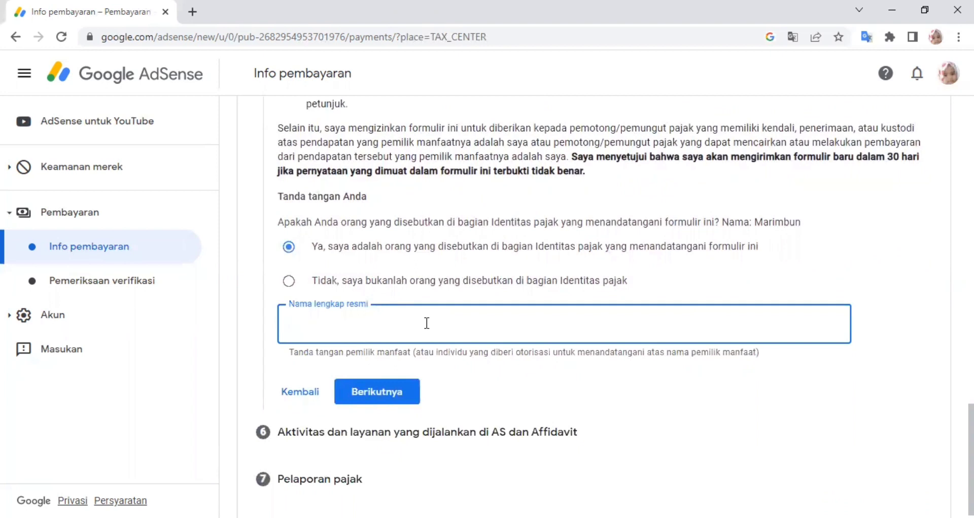
pyautogui.write('Marimbun')
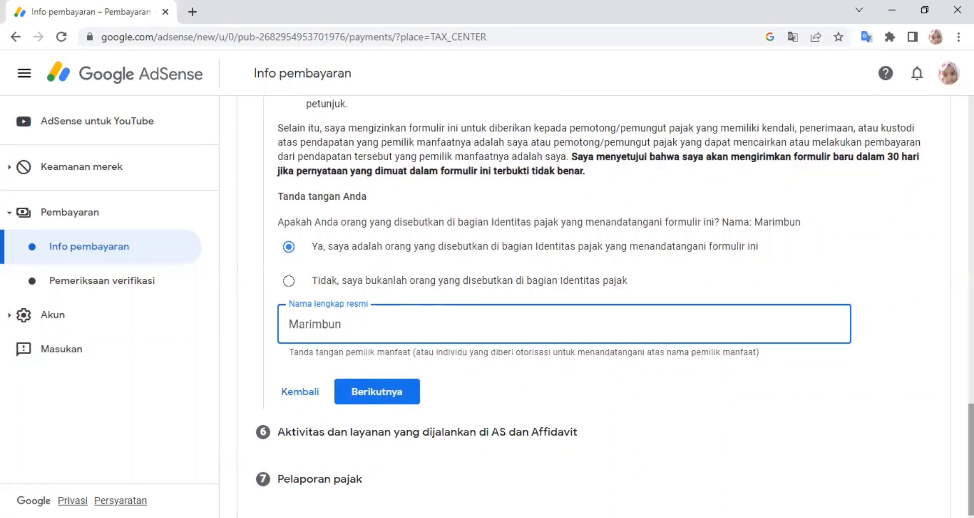
pyautogui.scroll(-1, 500, 387)
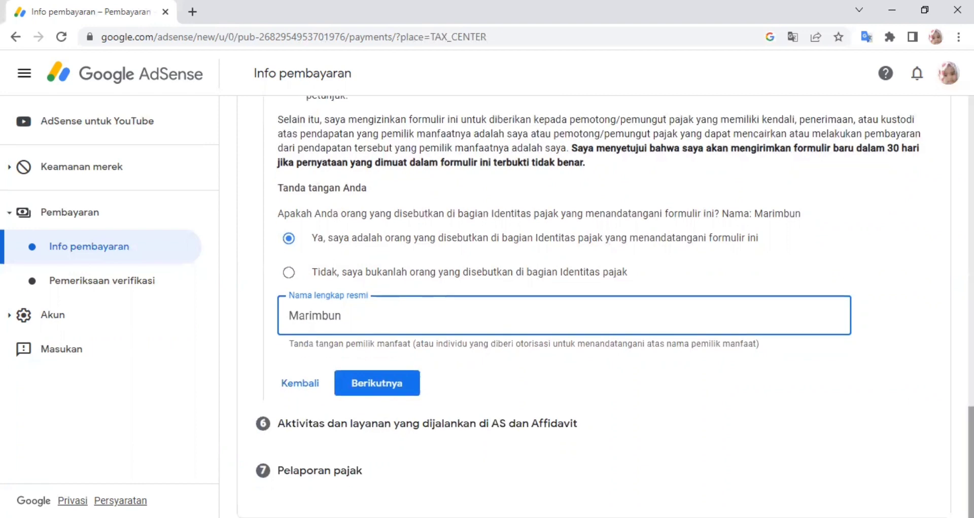
# - On the US activities step, answer 'Tidak' to having performed services in the US
pyautogui.click(383, 389)
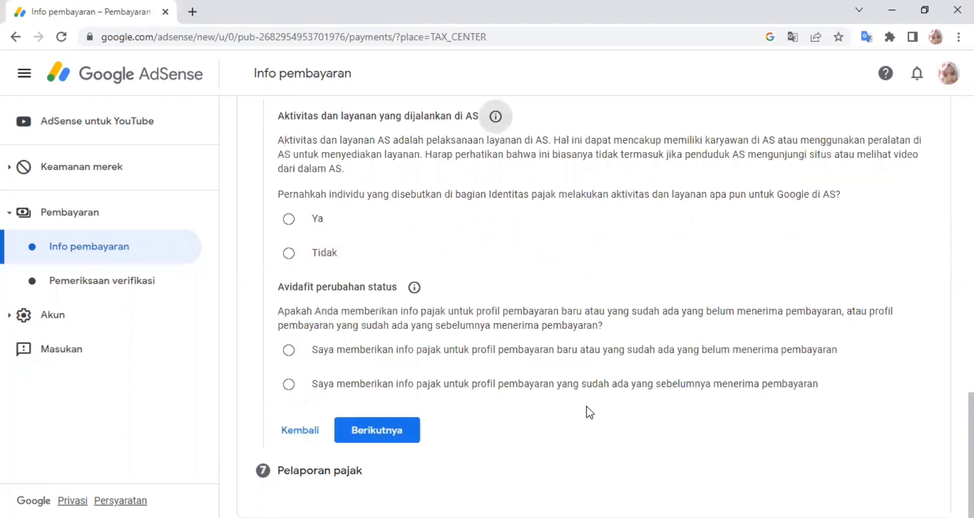
pyautogui.scroll(1, 603, 304)
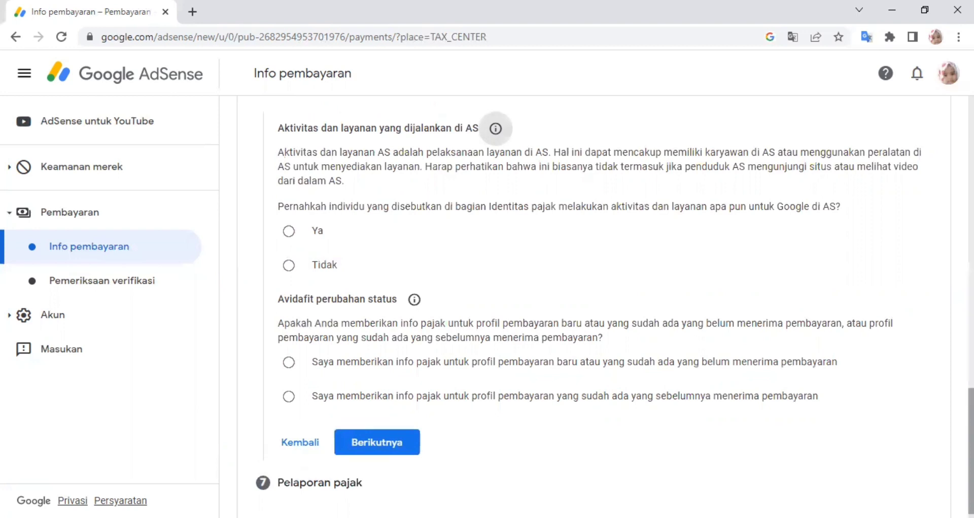
pyautogui.scroll(1, 603, 305)
pyautogui.scroll(-1, 604, 305)
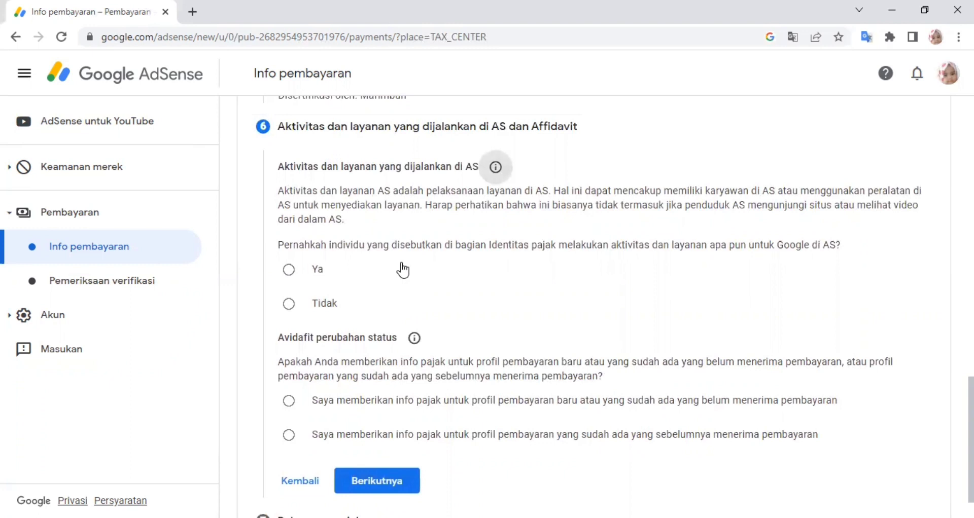
pyautogui.click(289, 305)
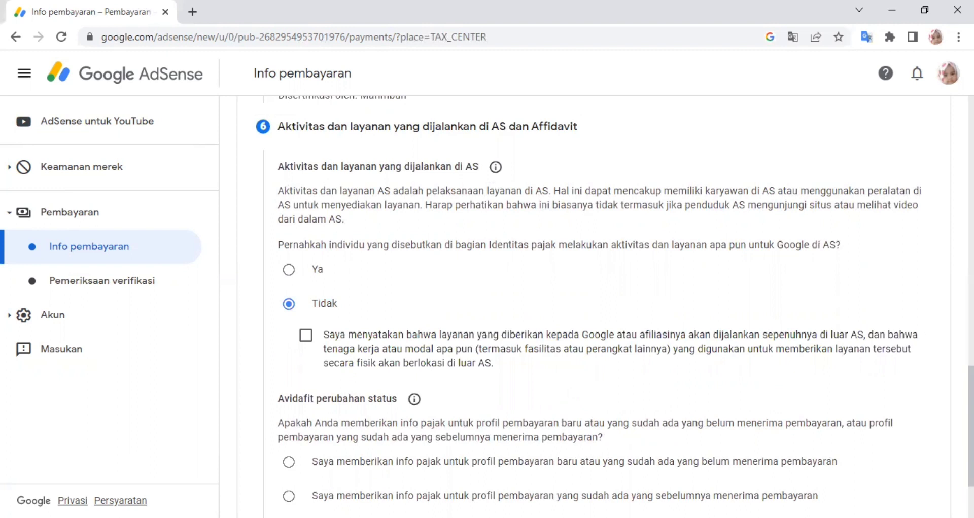
# - Affirm services are performed outside the US and mark this as a new, unpaid payment profile
pyautogui.scroll(-1, 615, 307)
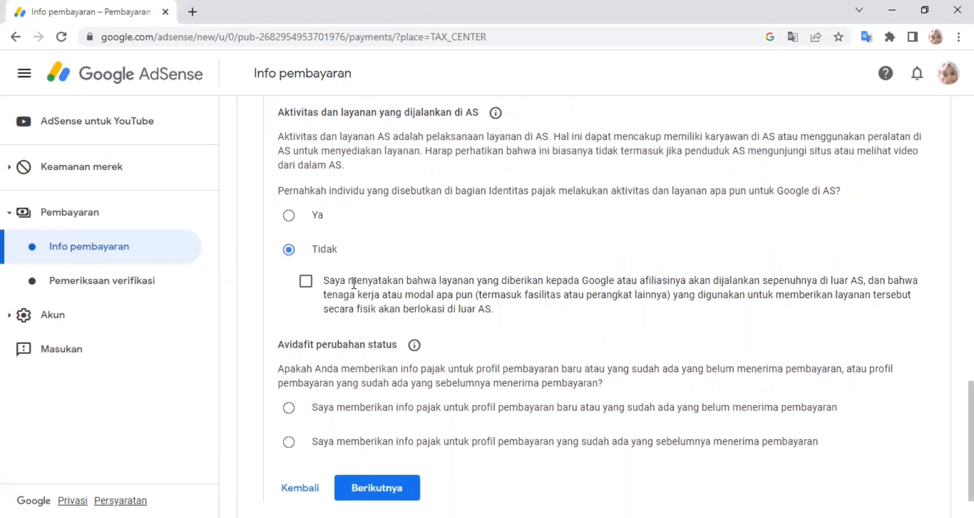
pyautogui.click(306, 284)
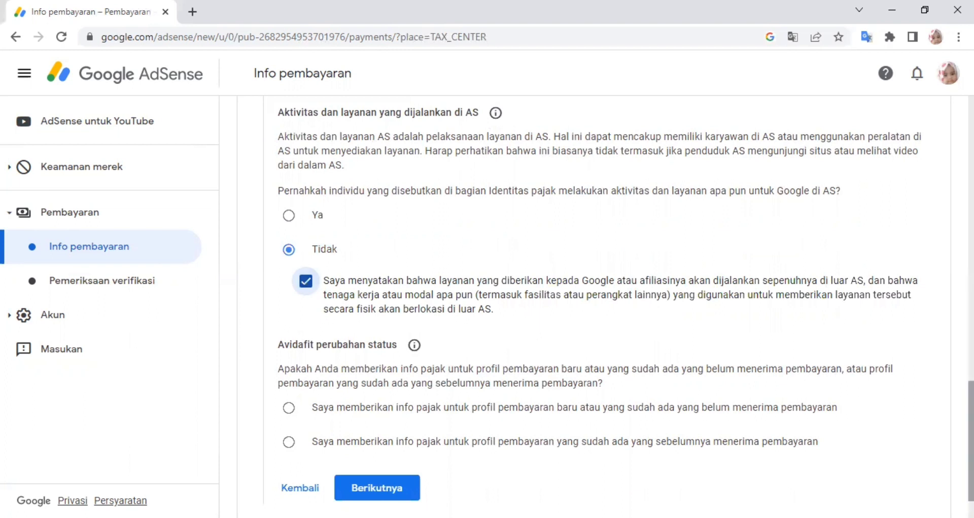
pyautogui.scroll(-1, 615, 307)
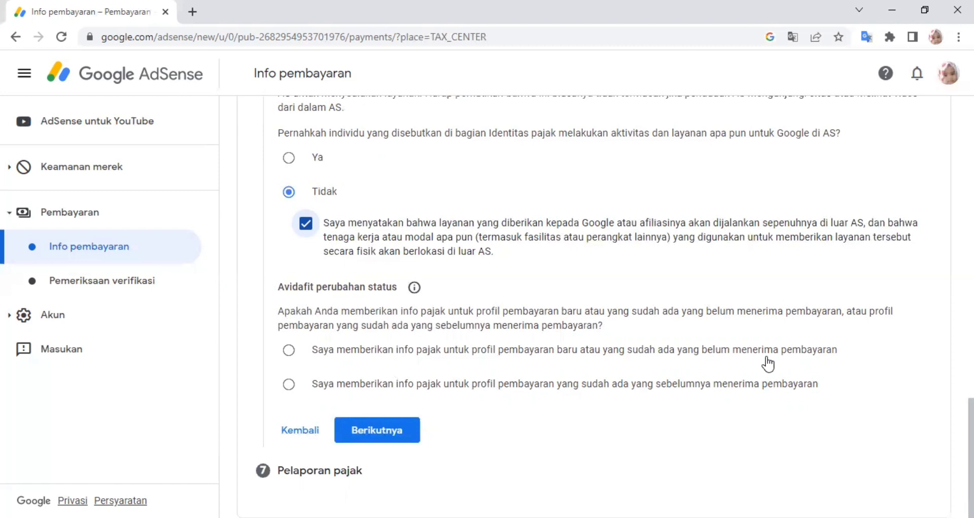
pyautogui.click(289, 351)
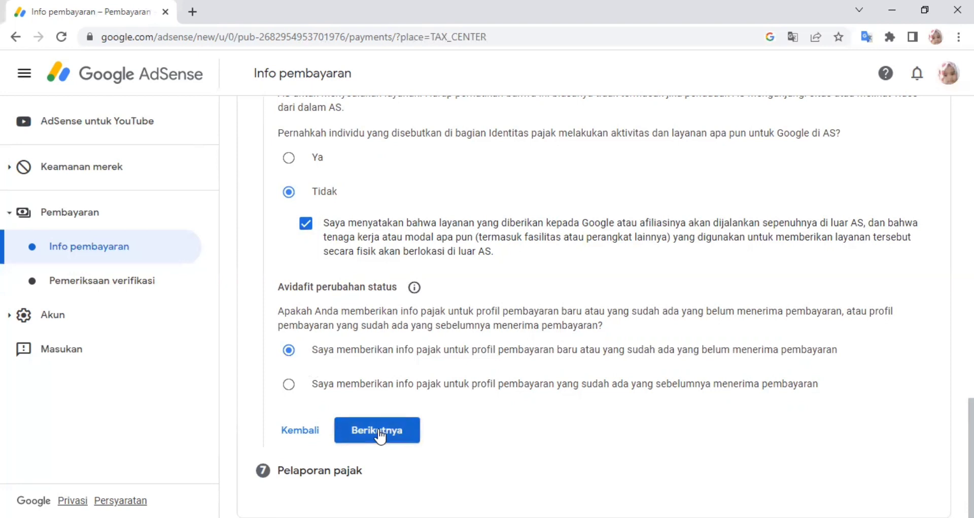
# - Accept the paperless delivery agreement on the tax reporting step
pyautogui.click(379, 434)
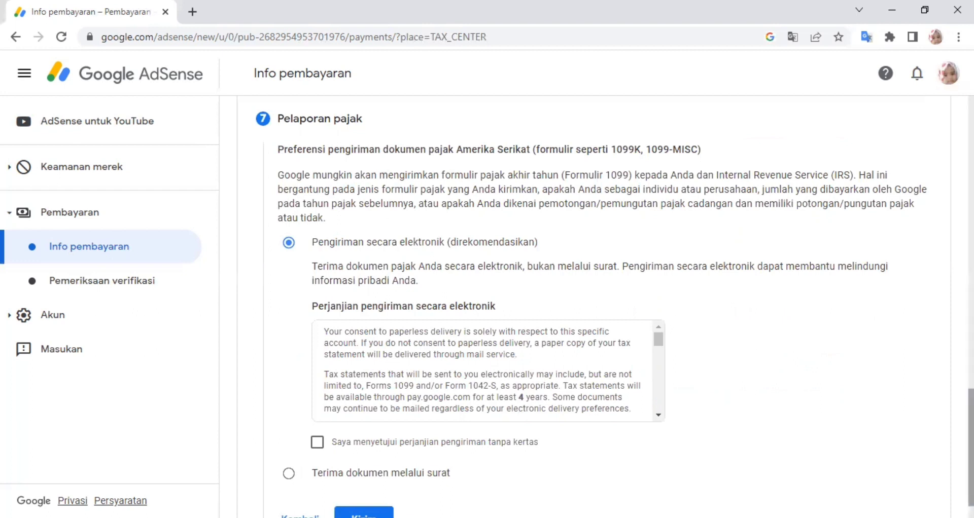
pyautogui.scroll(-1, 614, 306)
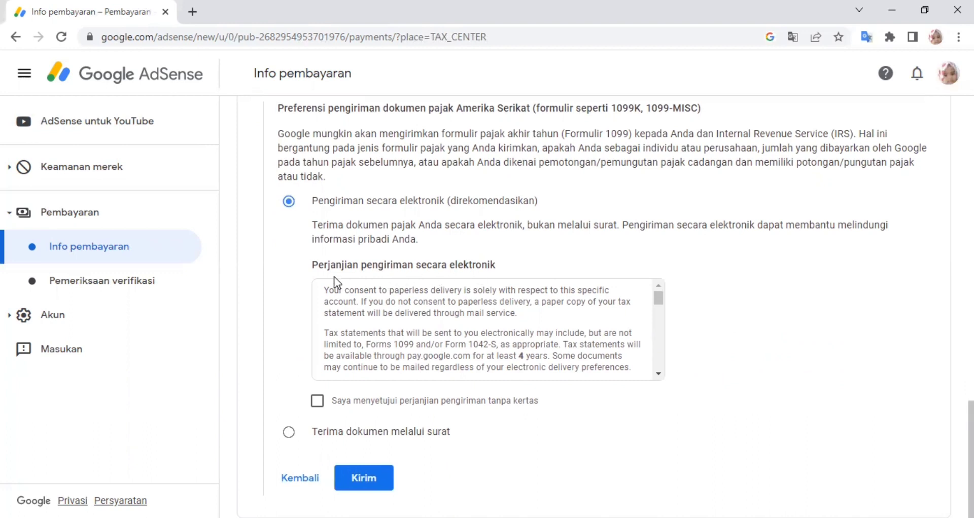
pyautogui.click(317, 403)
# - Choose 'Pengiriman secara elektronik' for tax documents and submit the tax information with Kirim
pyautogui.click(289, 434)
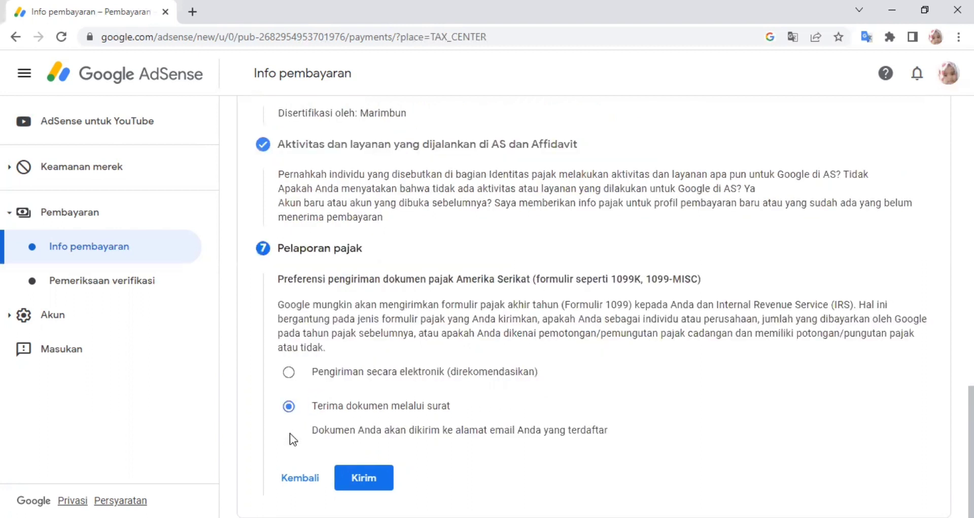
pyautogui.click(288, 373)
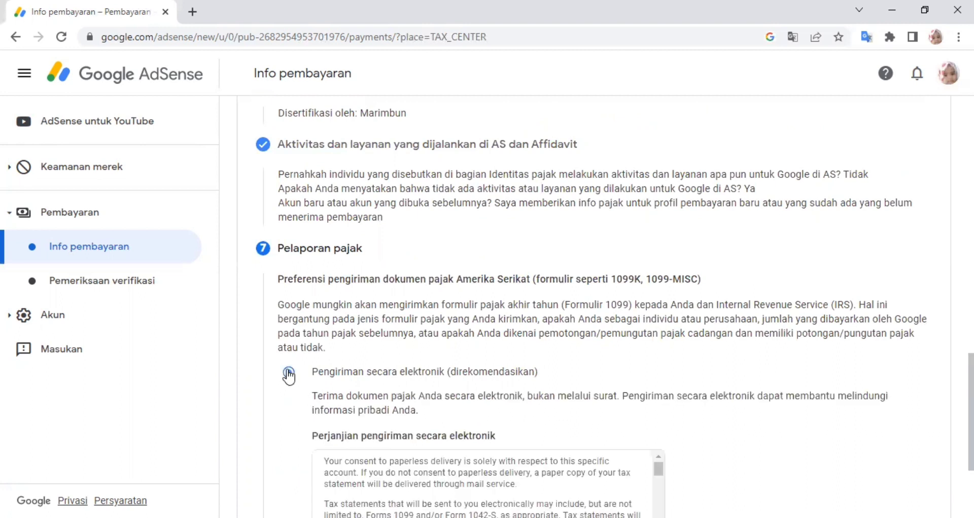
pyautogui.click(289, 375)
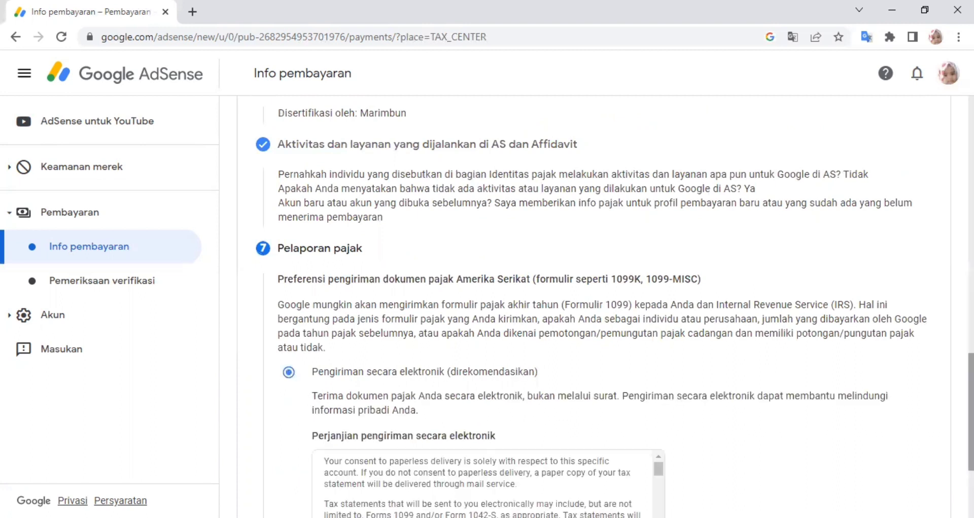
pyautogui.scroll(-3, 593, 304)
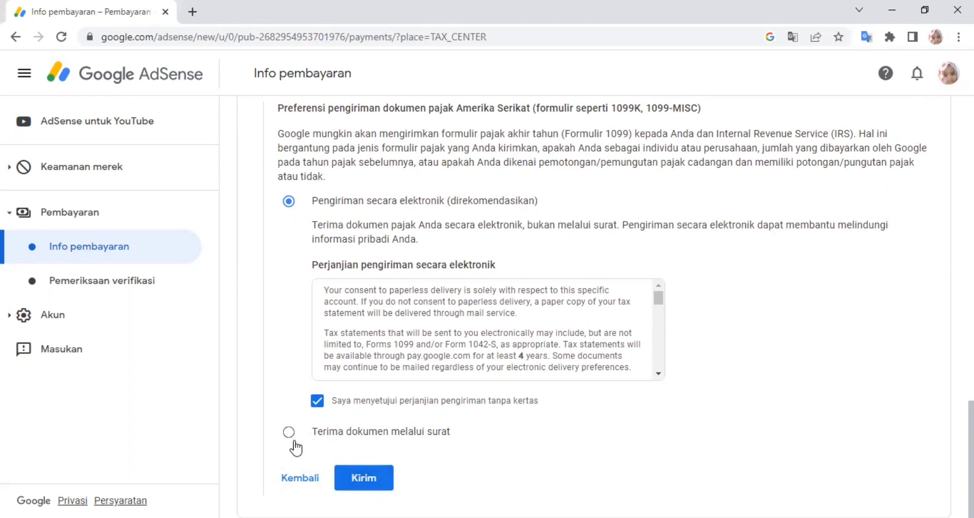
pyautogui.click(373, 486)
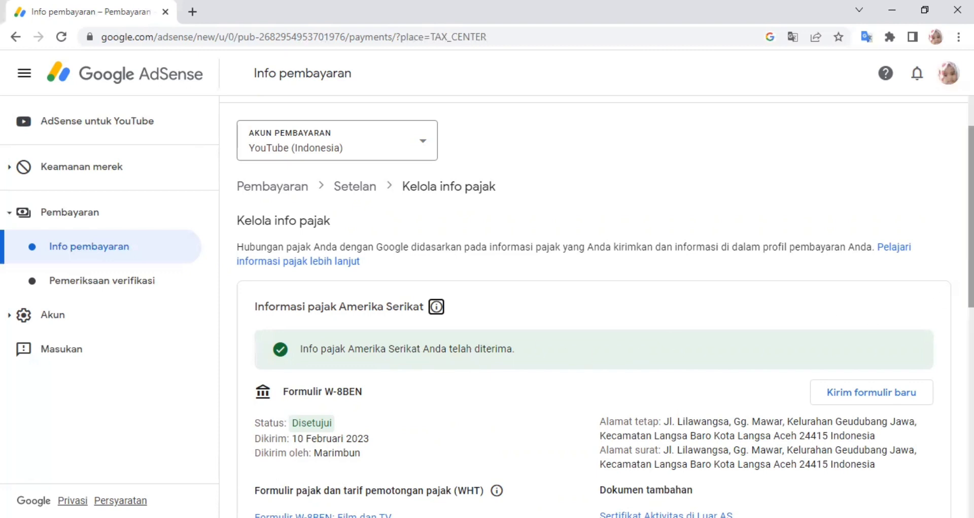
# - Scroll through Kelola info pajak to check the approved W-8BEN and its 10%, 10%, 0% withholding rates
pyautogui.scroll(-3, 971, 213)
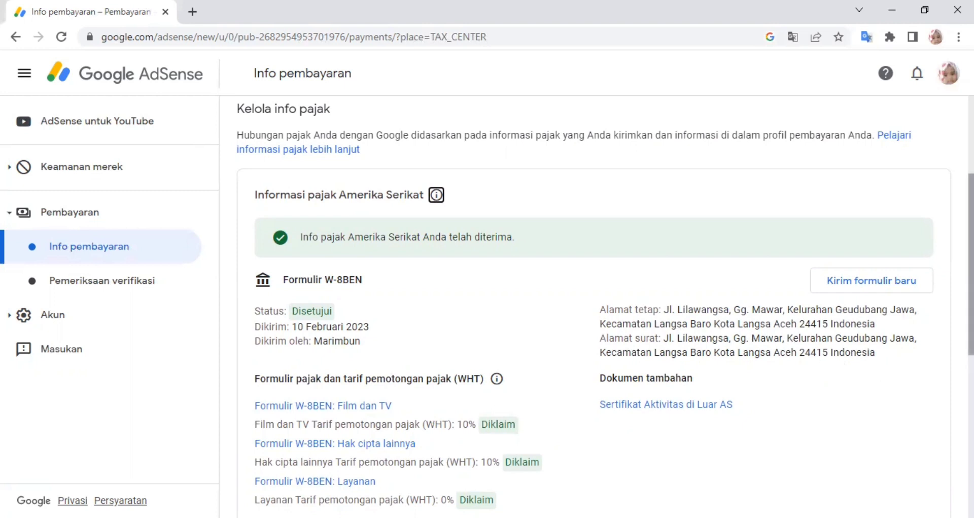
pyautogui.scroll(-2, 603, 307)
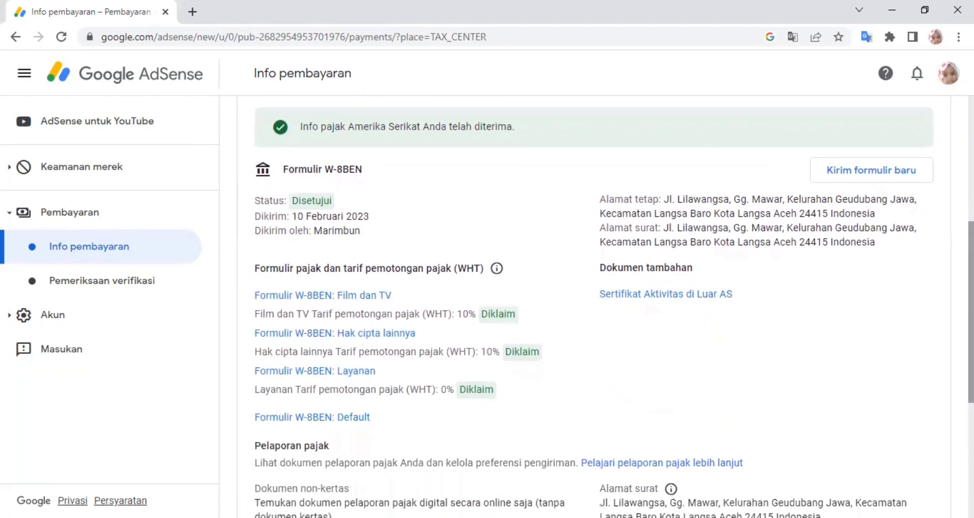
pyautogui.scroll(1, 604, 307)
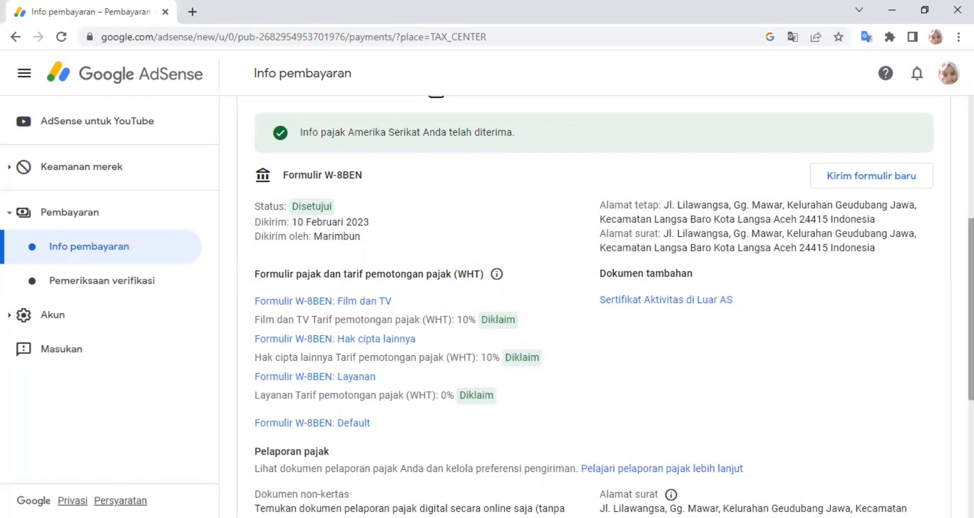
pyautogui.scroll(-3, 969, 309)
pyautogui.scroll(-1, 969, 310)
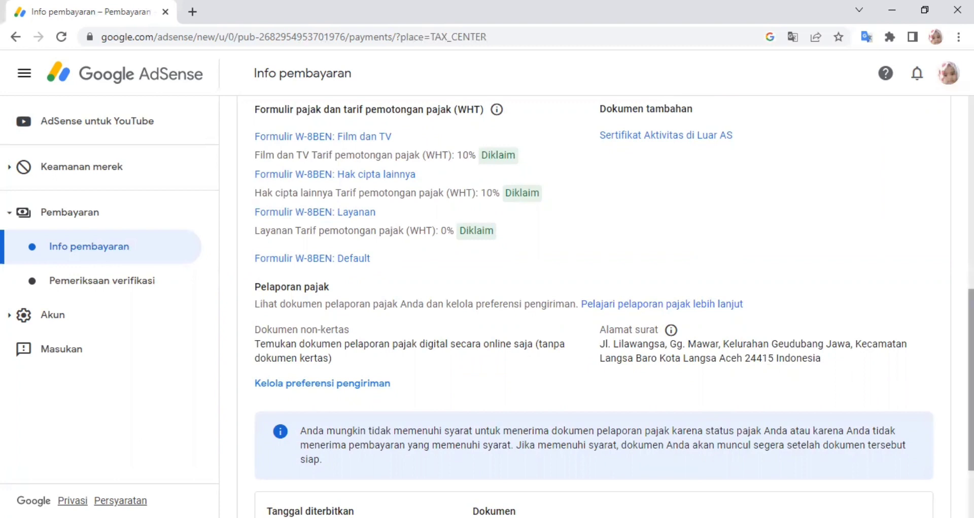
pyautogui.scroll(-2, 970, 380)
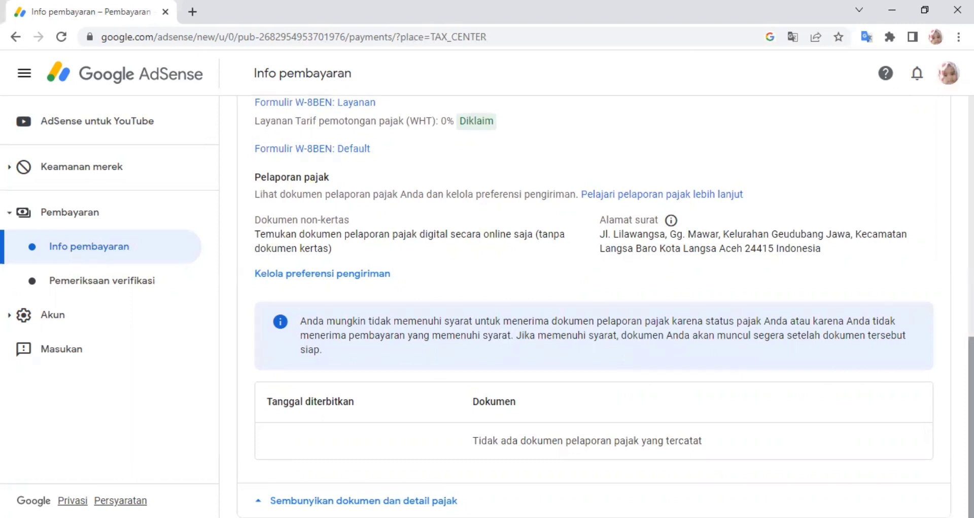
pyautogui.scroll(6, 603, 304)
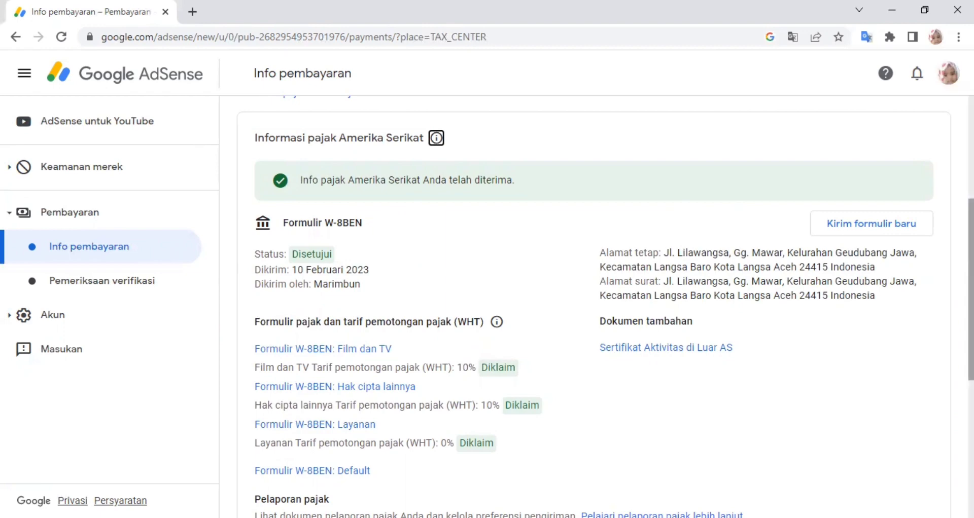
pyautogui.scroll(-6, 603, 304)
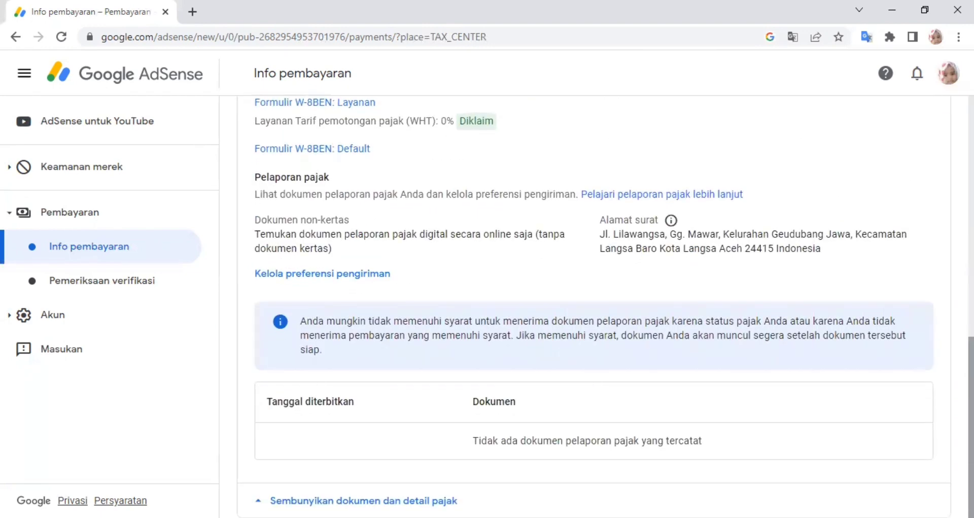
pyautogui.scroll(10, 578, 233)
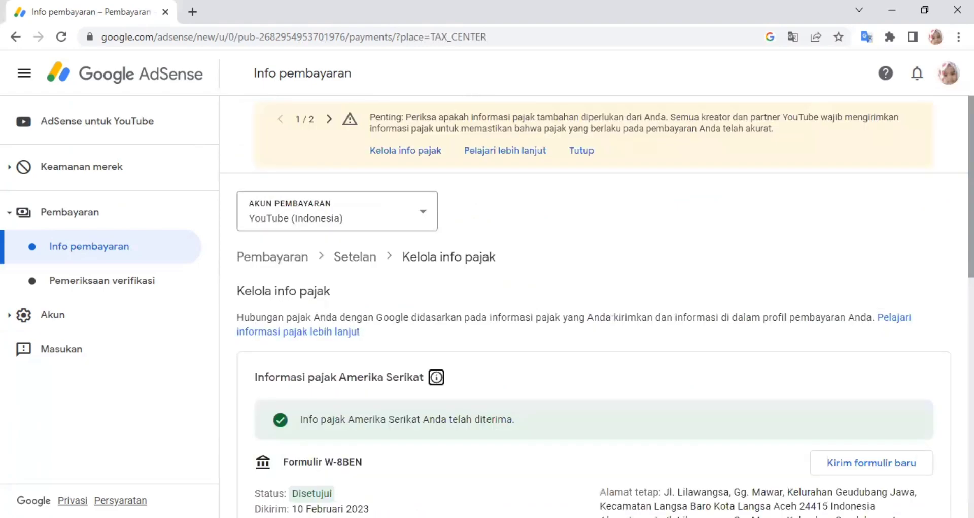